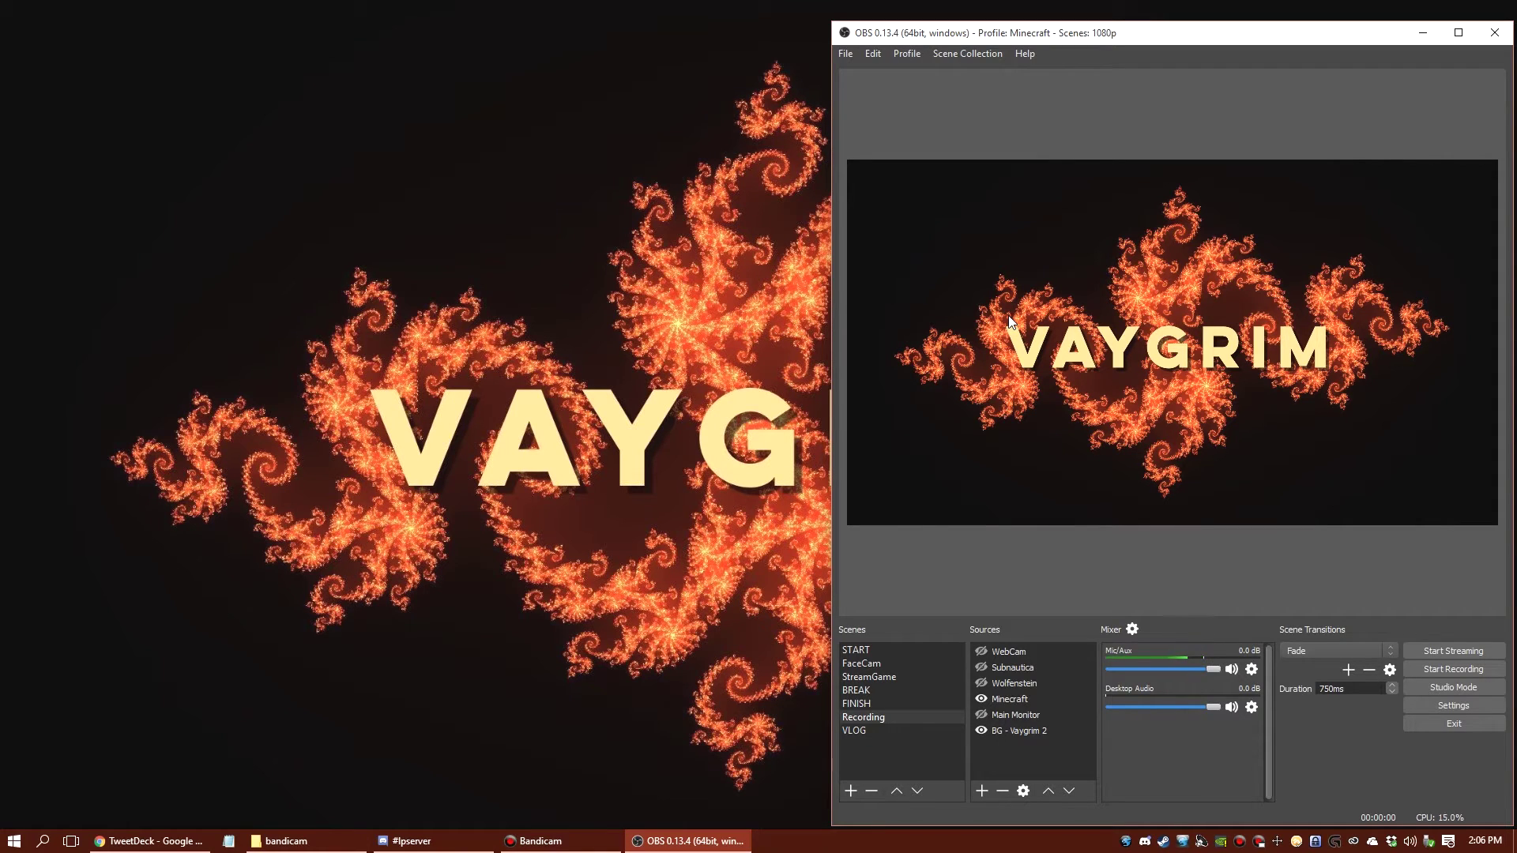
Step: Look over the Profile and Scene Collection menus without changing anything
key(F12)
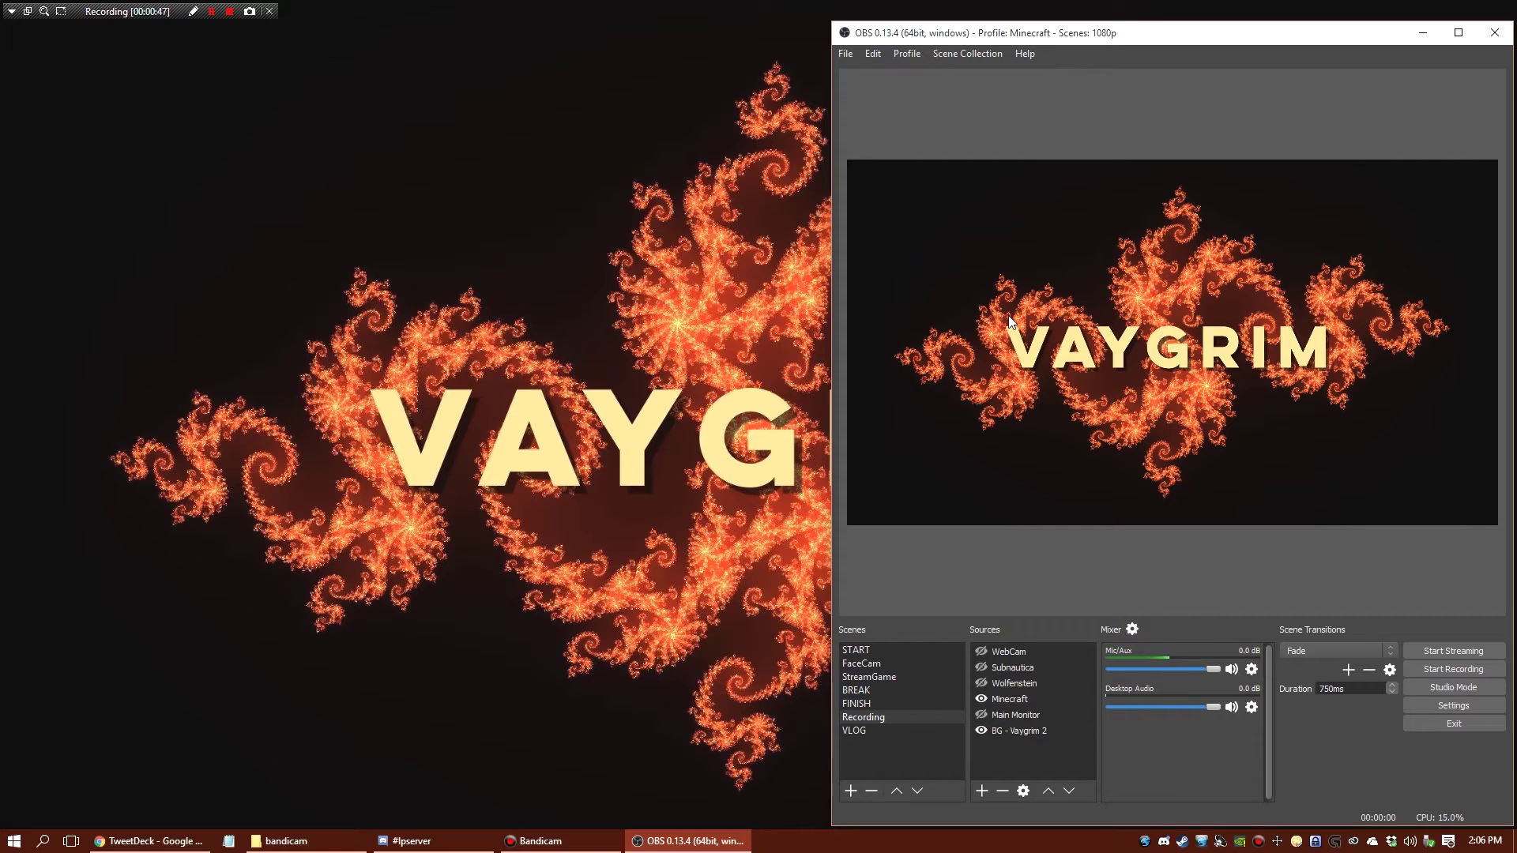
key(F12)
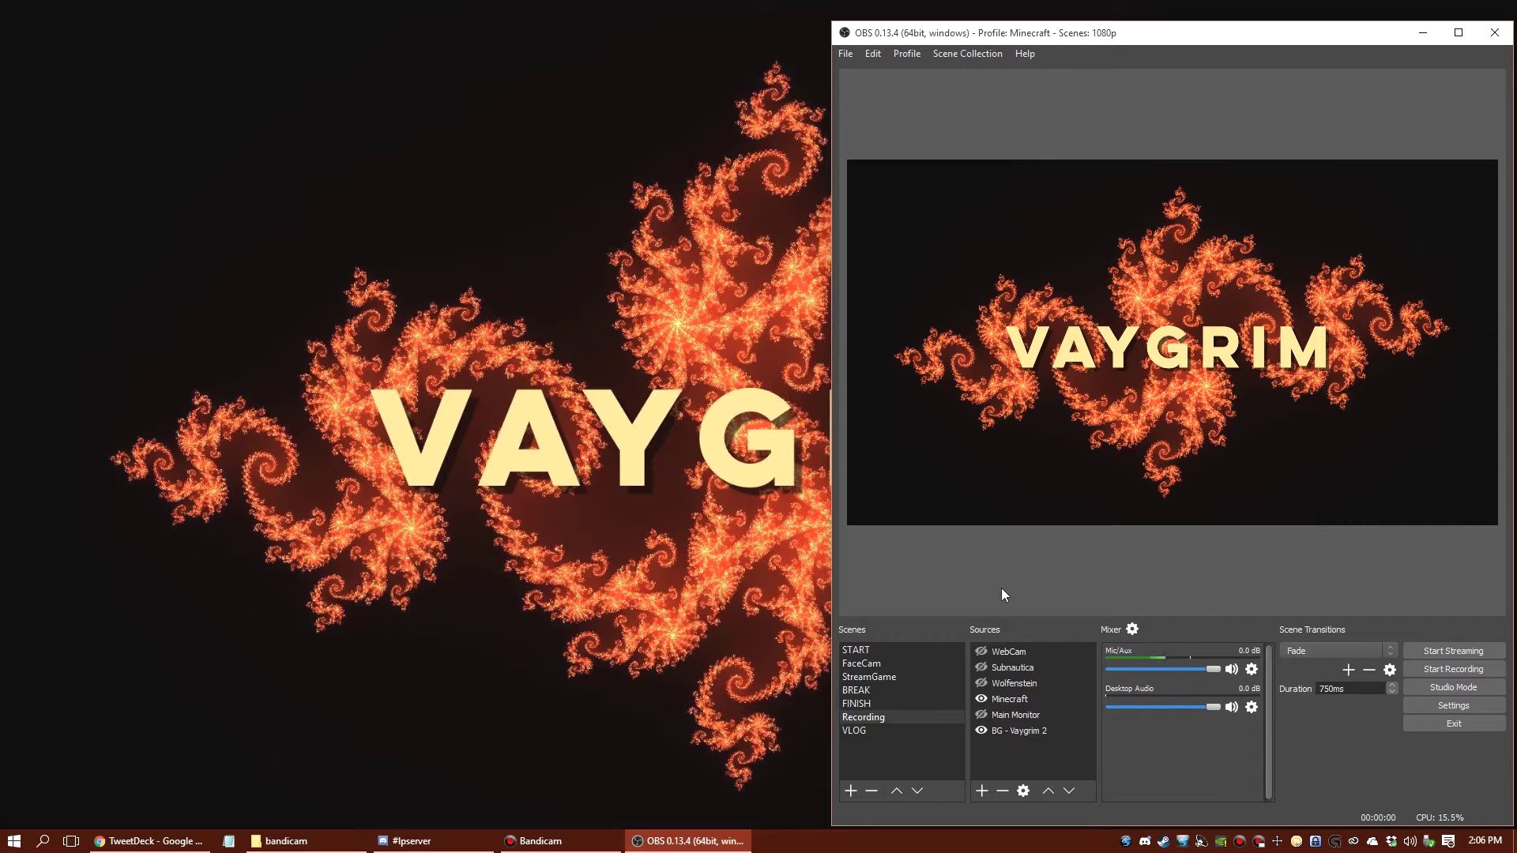
click(874, 54)
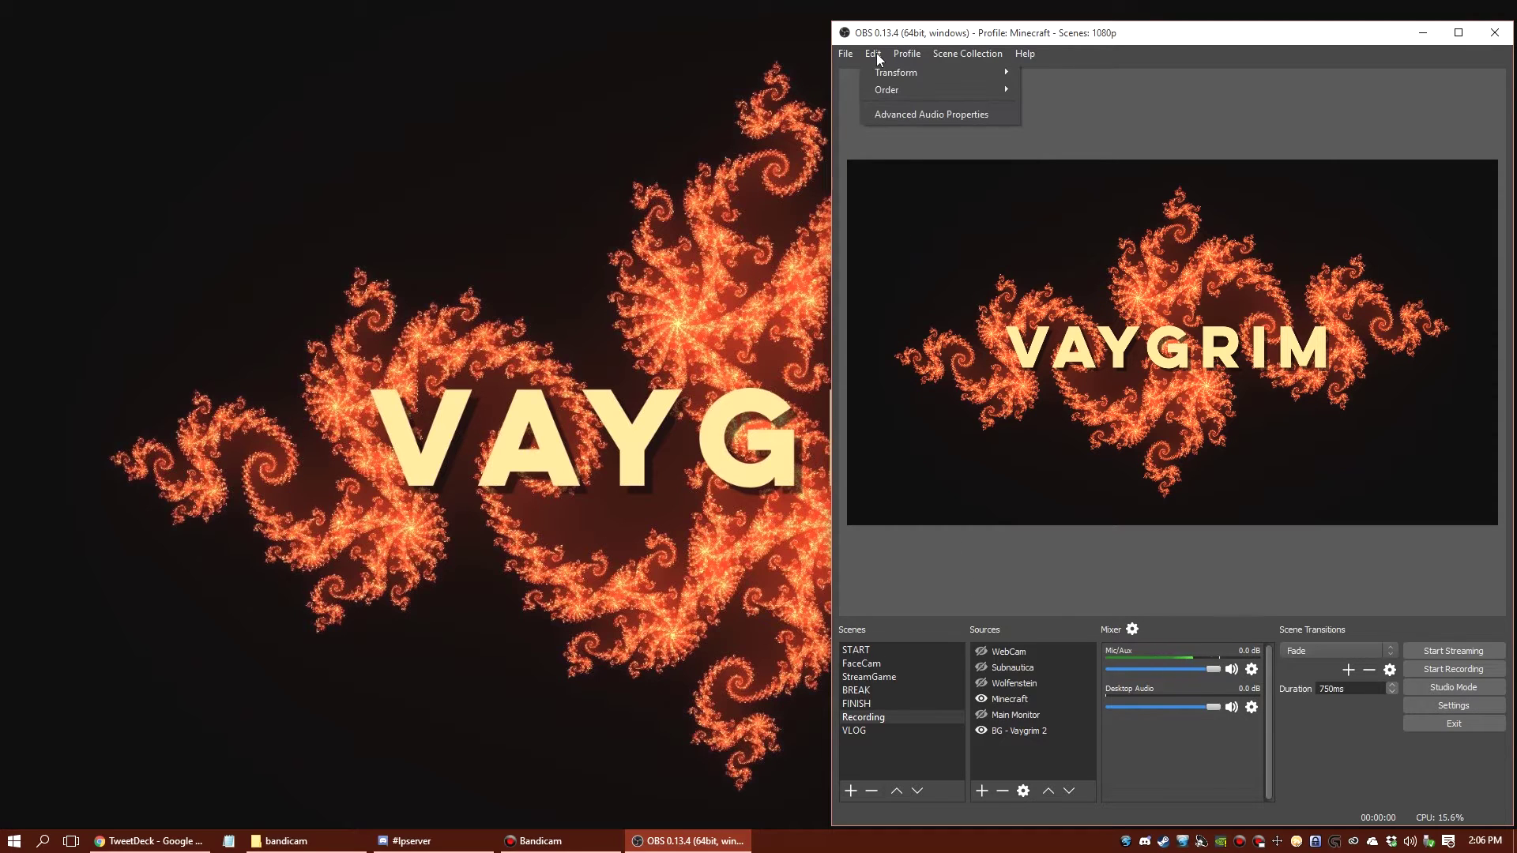
mouse_move(899, 55)
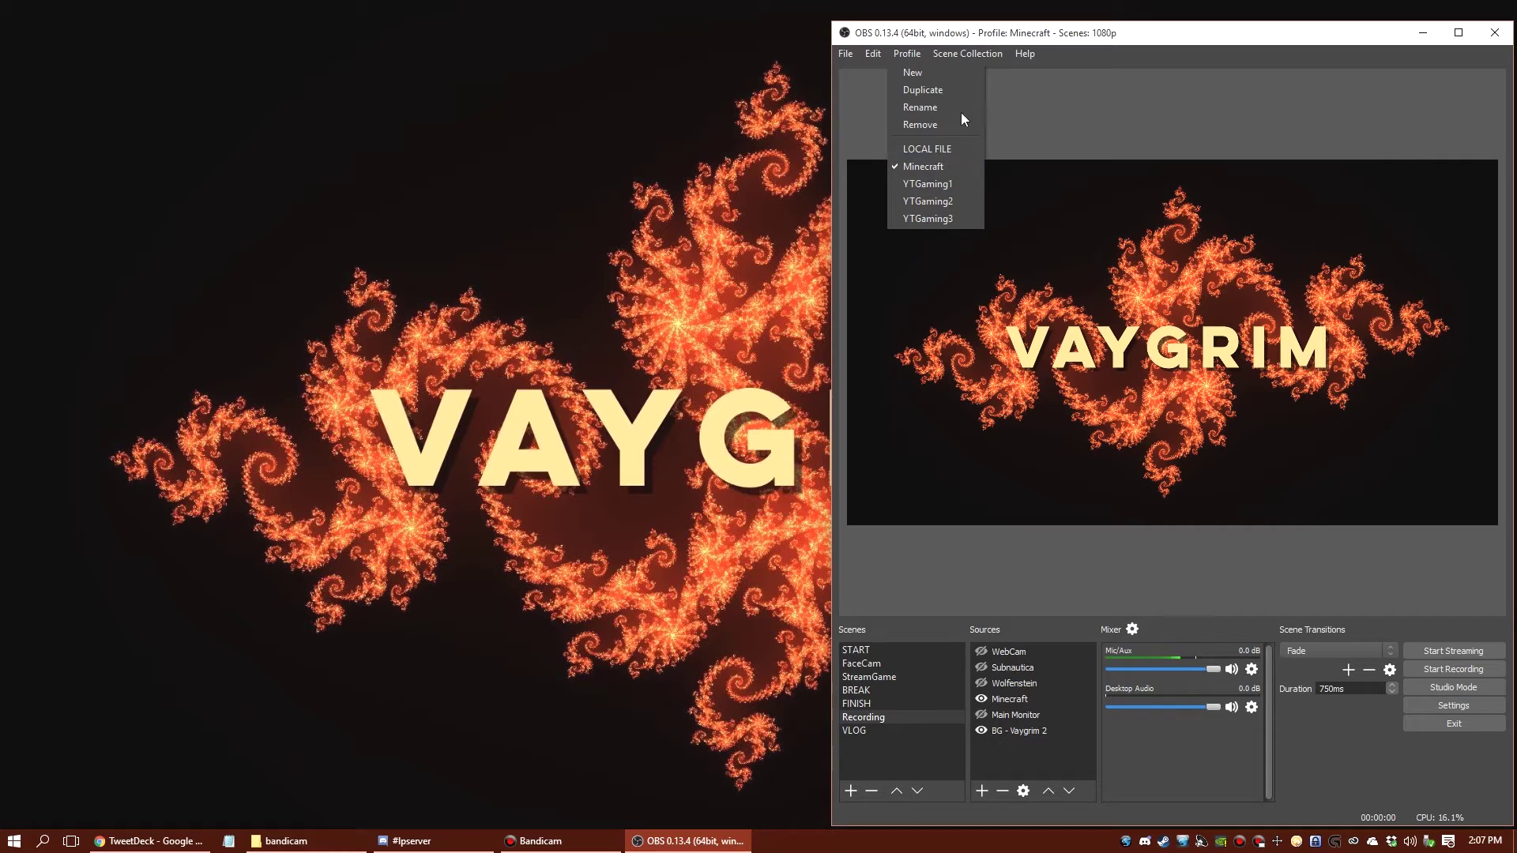
click(986, 557)
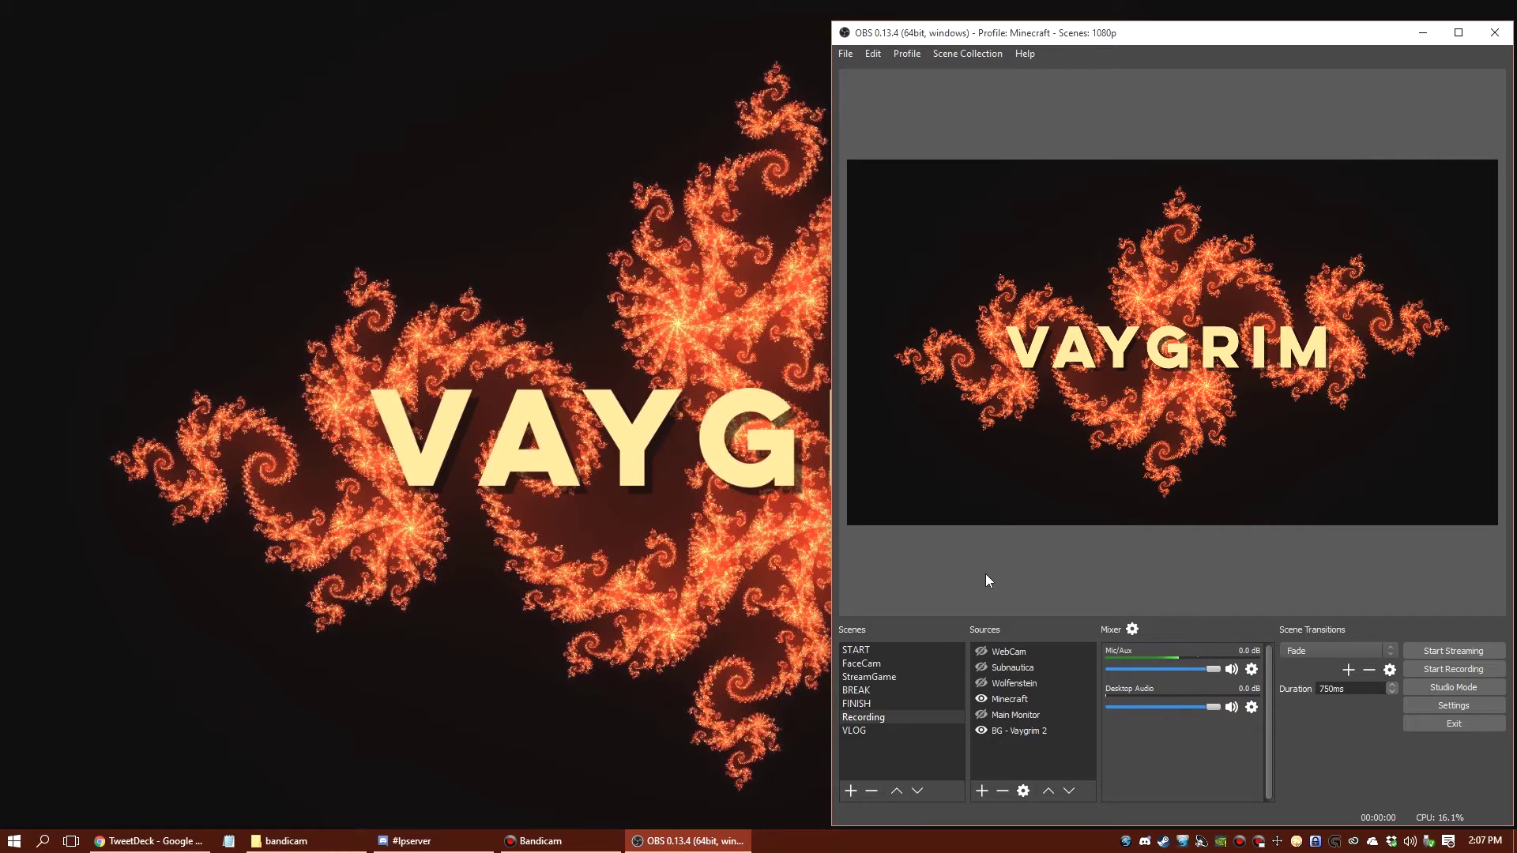
click(948, 54)
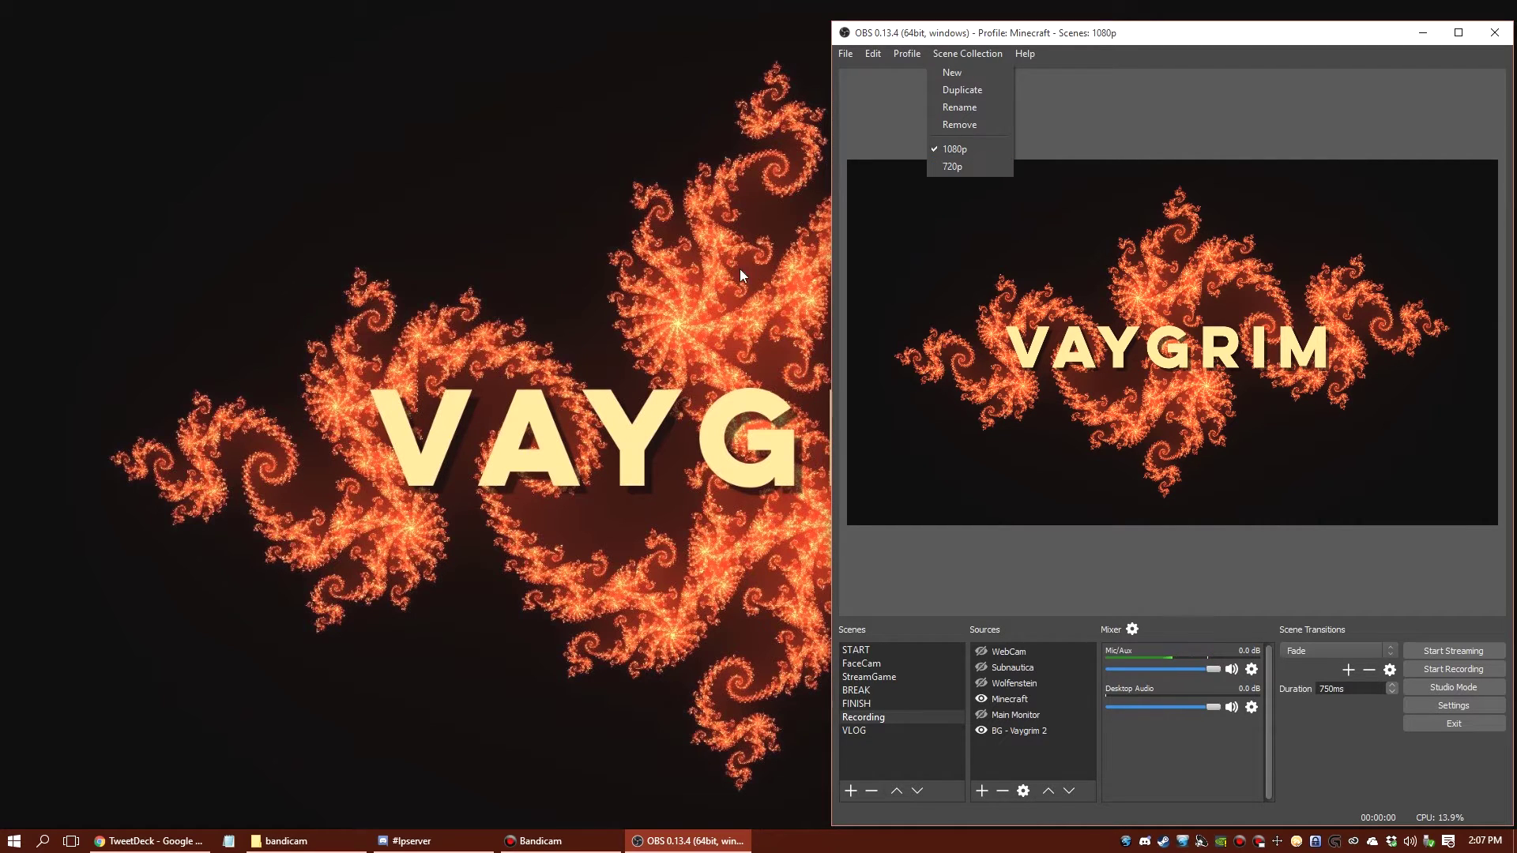
click(1090, 131)
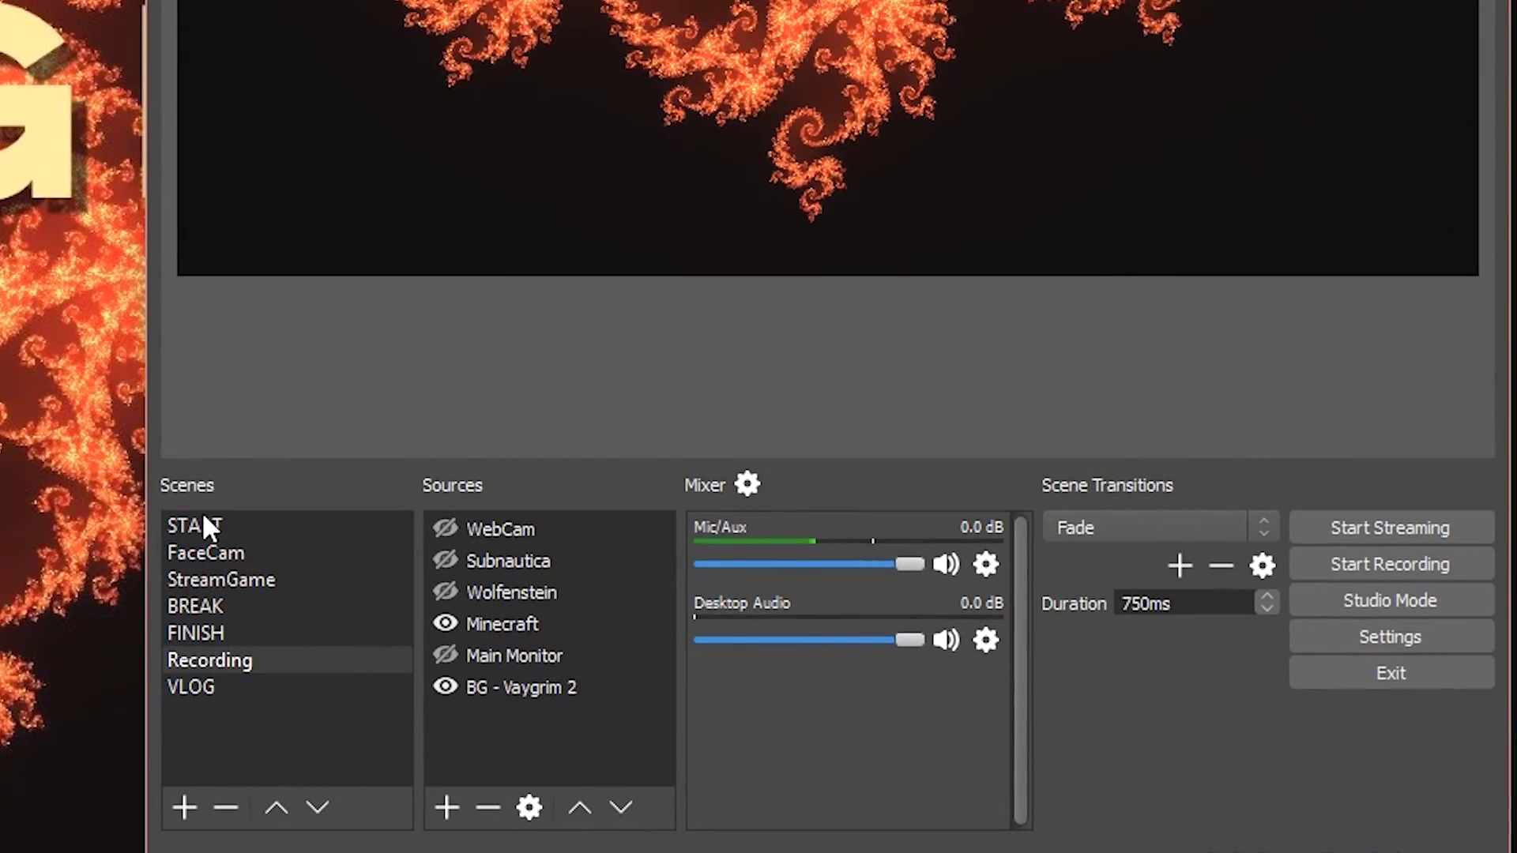
Step: Switch to the START scene, then back to the Recording scene
click(201, 523)
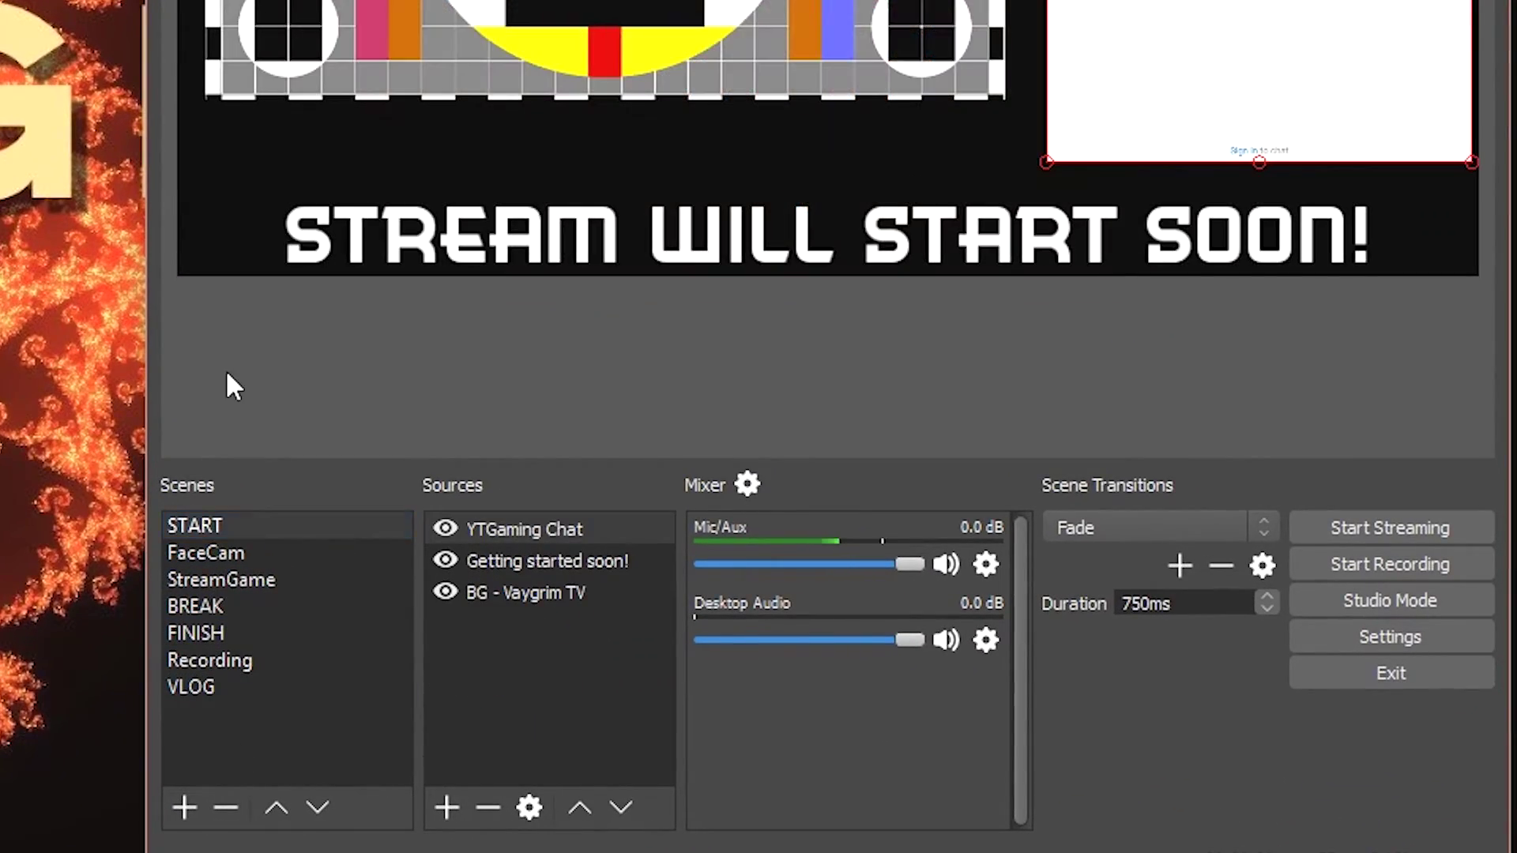
click(225, 369)
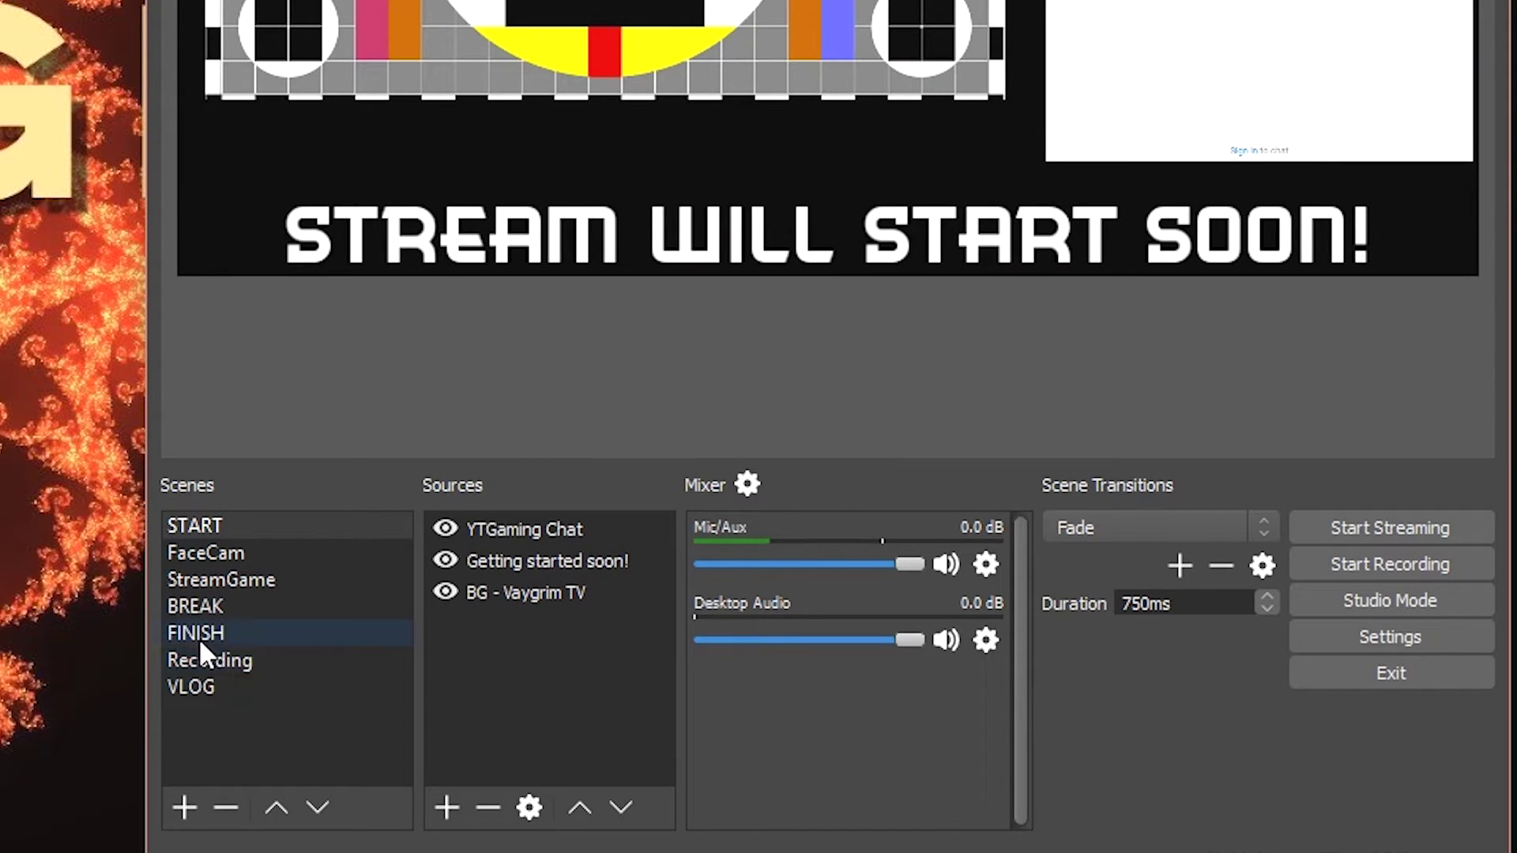
click(230, 661)
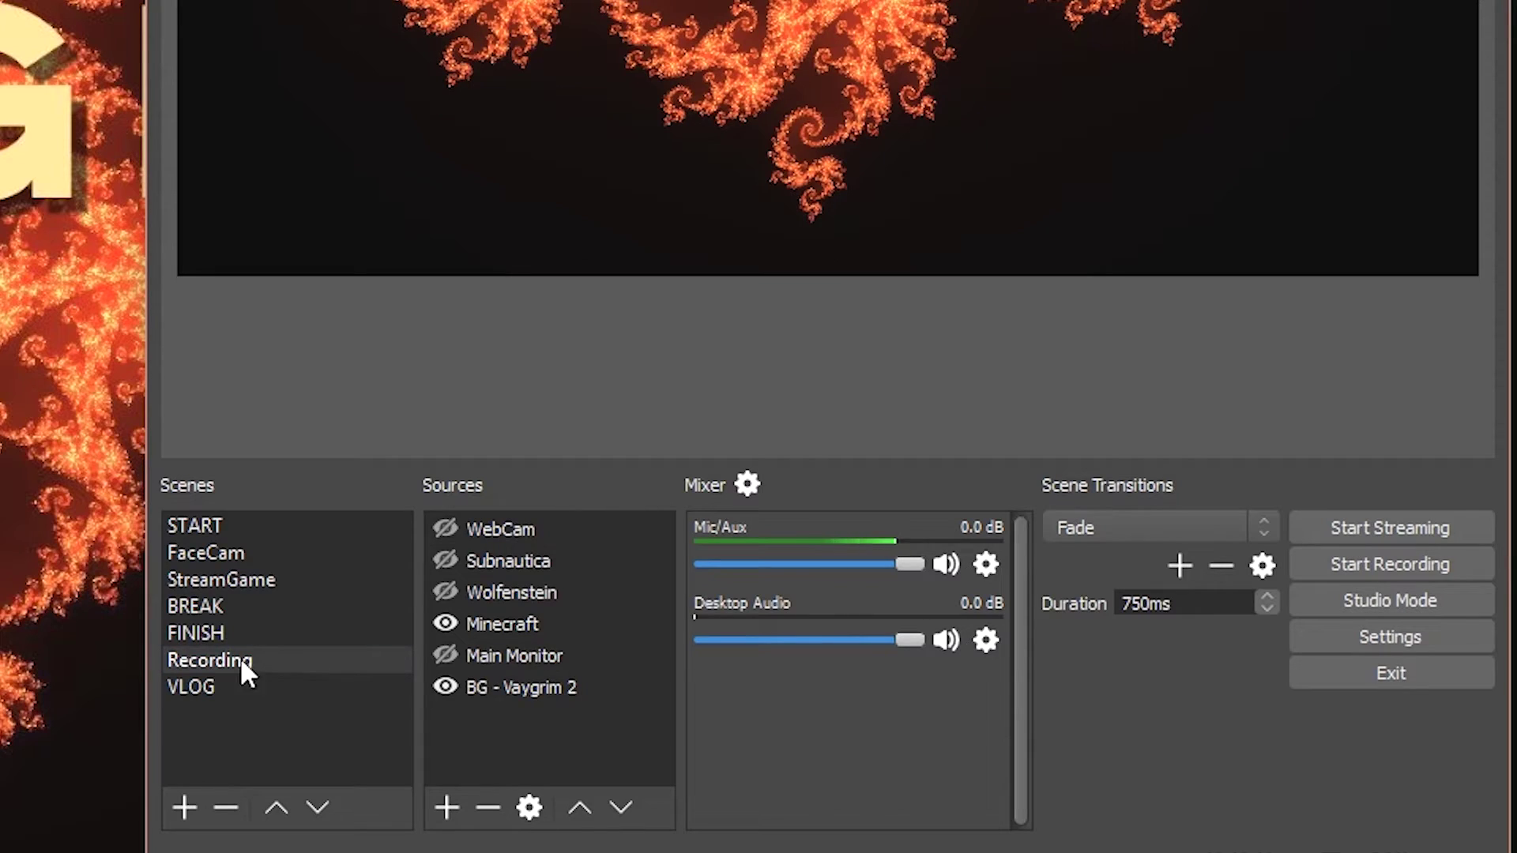
click(644, 435)
Step: Browse the Recording sources and addable source types, ending with Subnautica selected
click(481, 600)
click(549, 657)
click(522, 563)
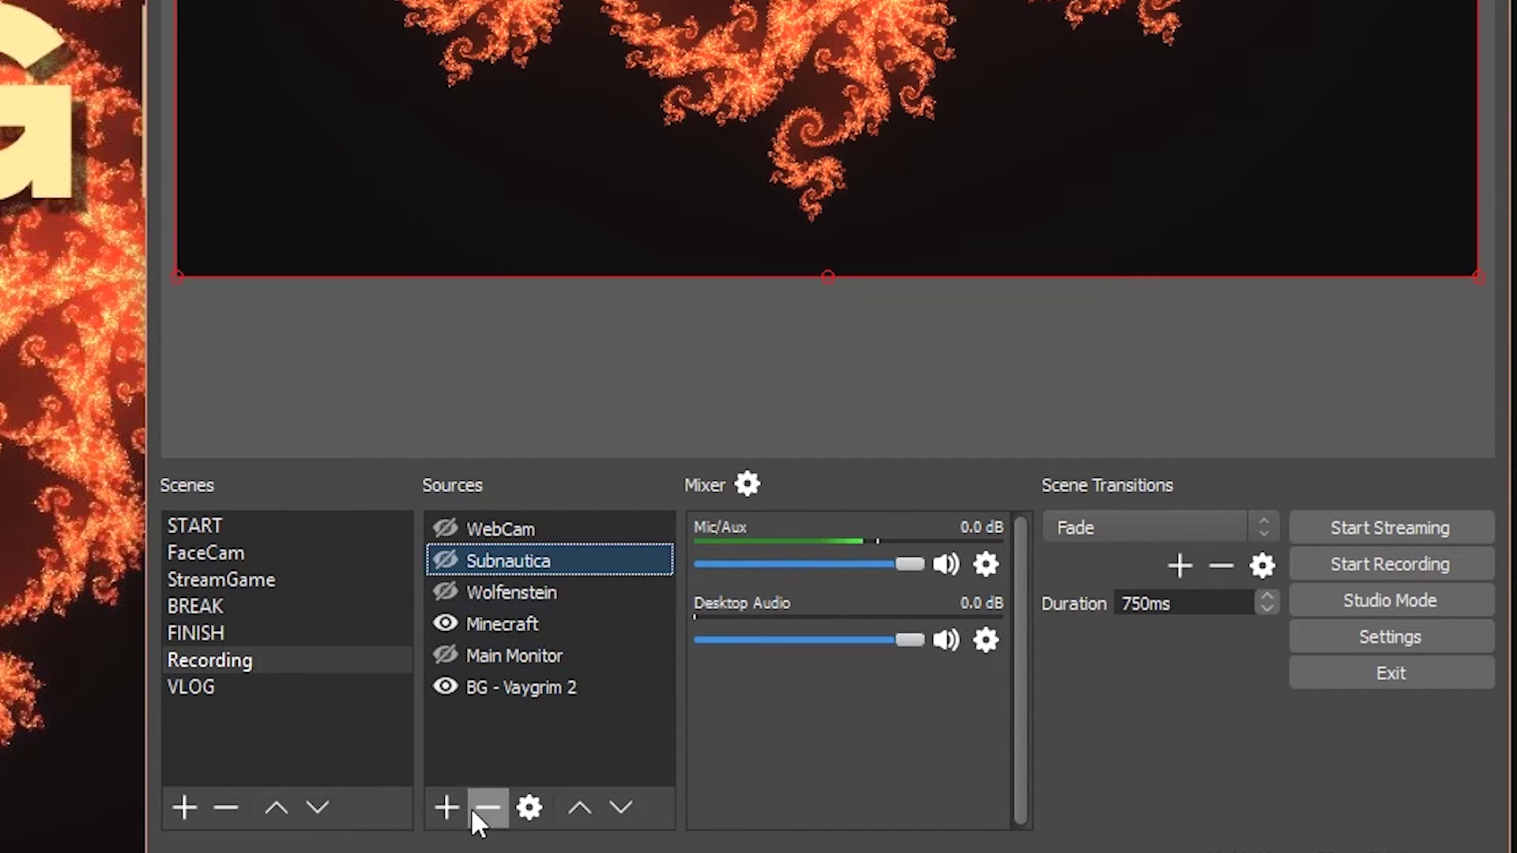
click(445, 807)
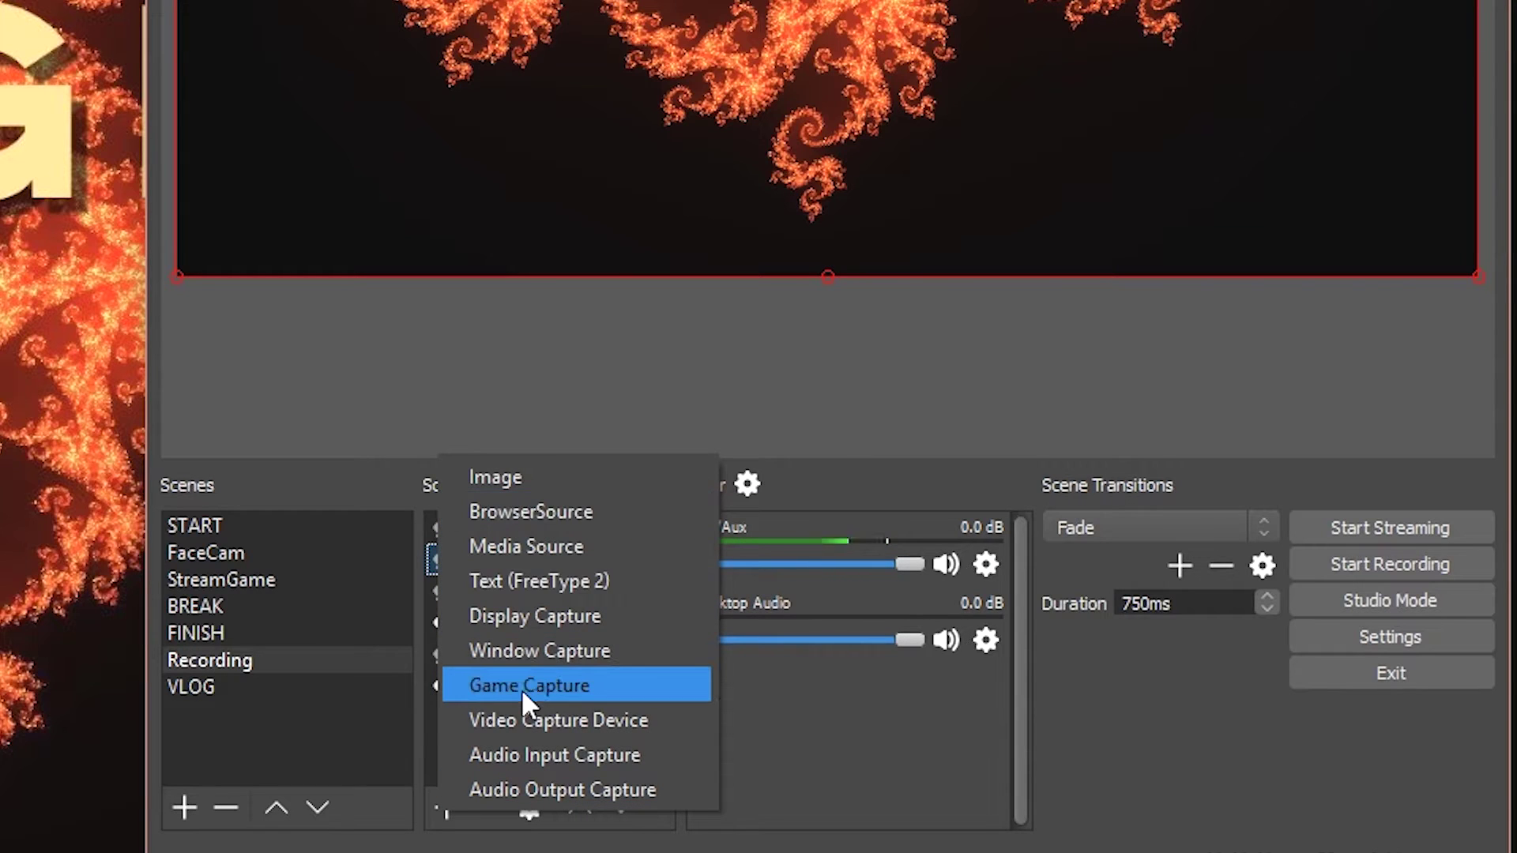
click(641, 401)
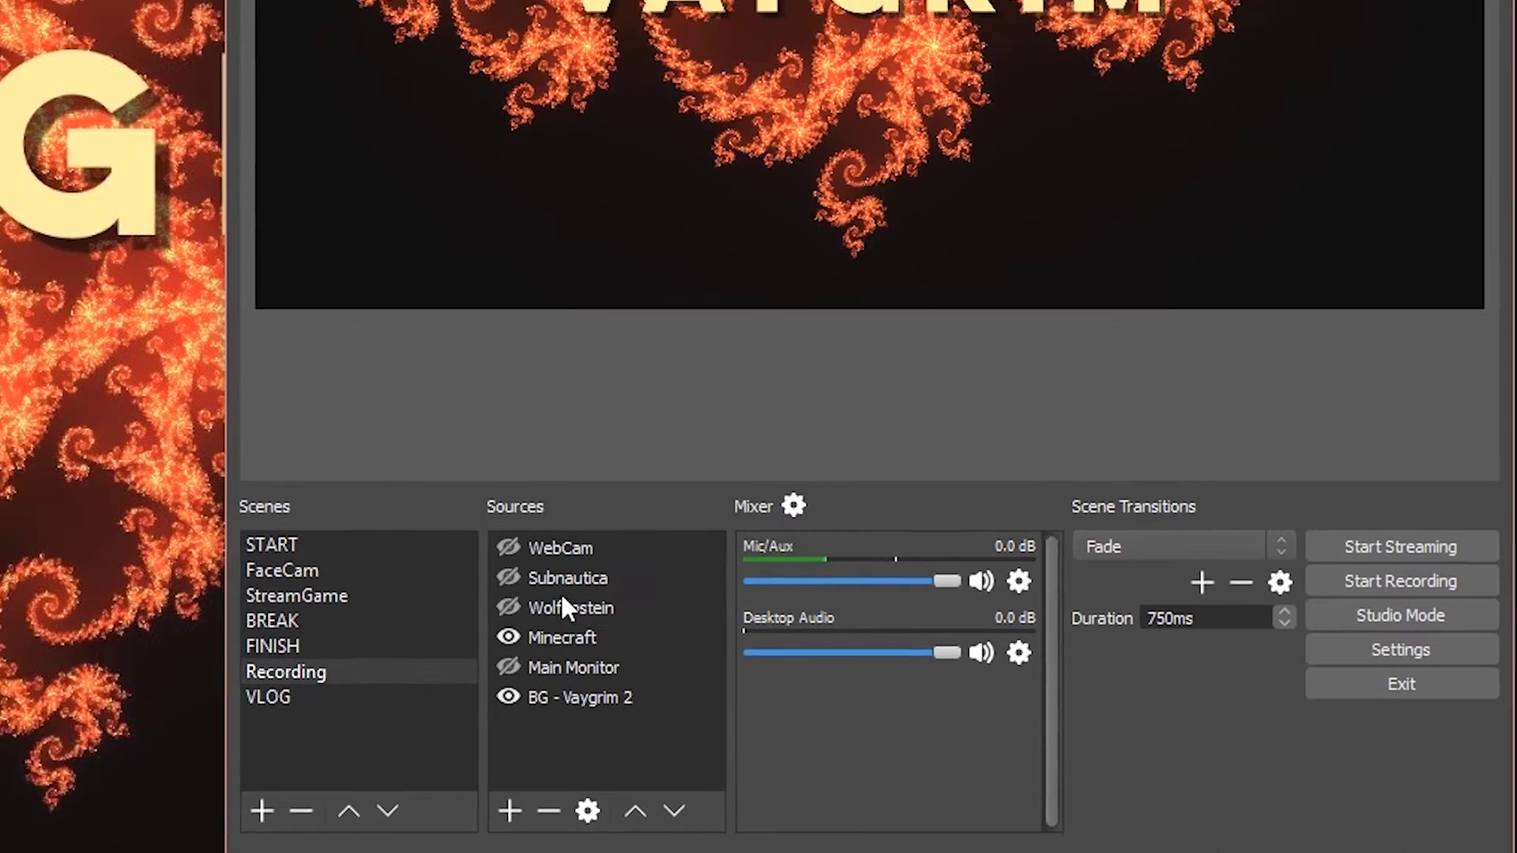
click(487, 588)
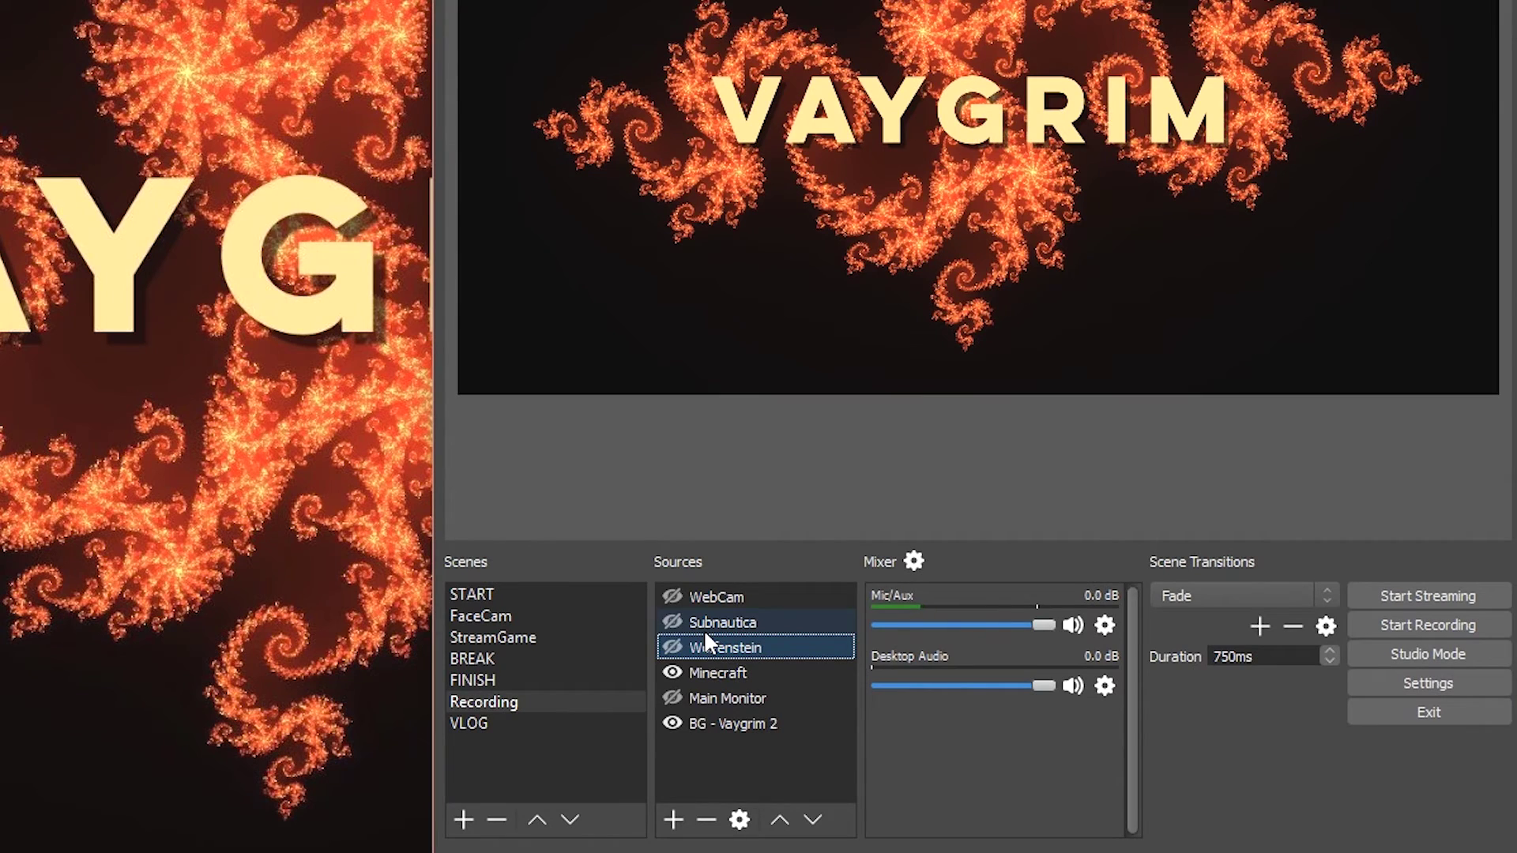
click(703, 629)
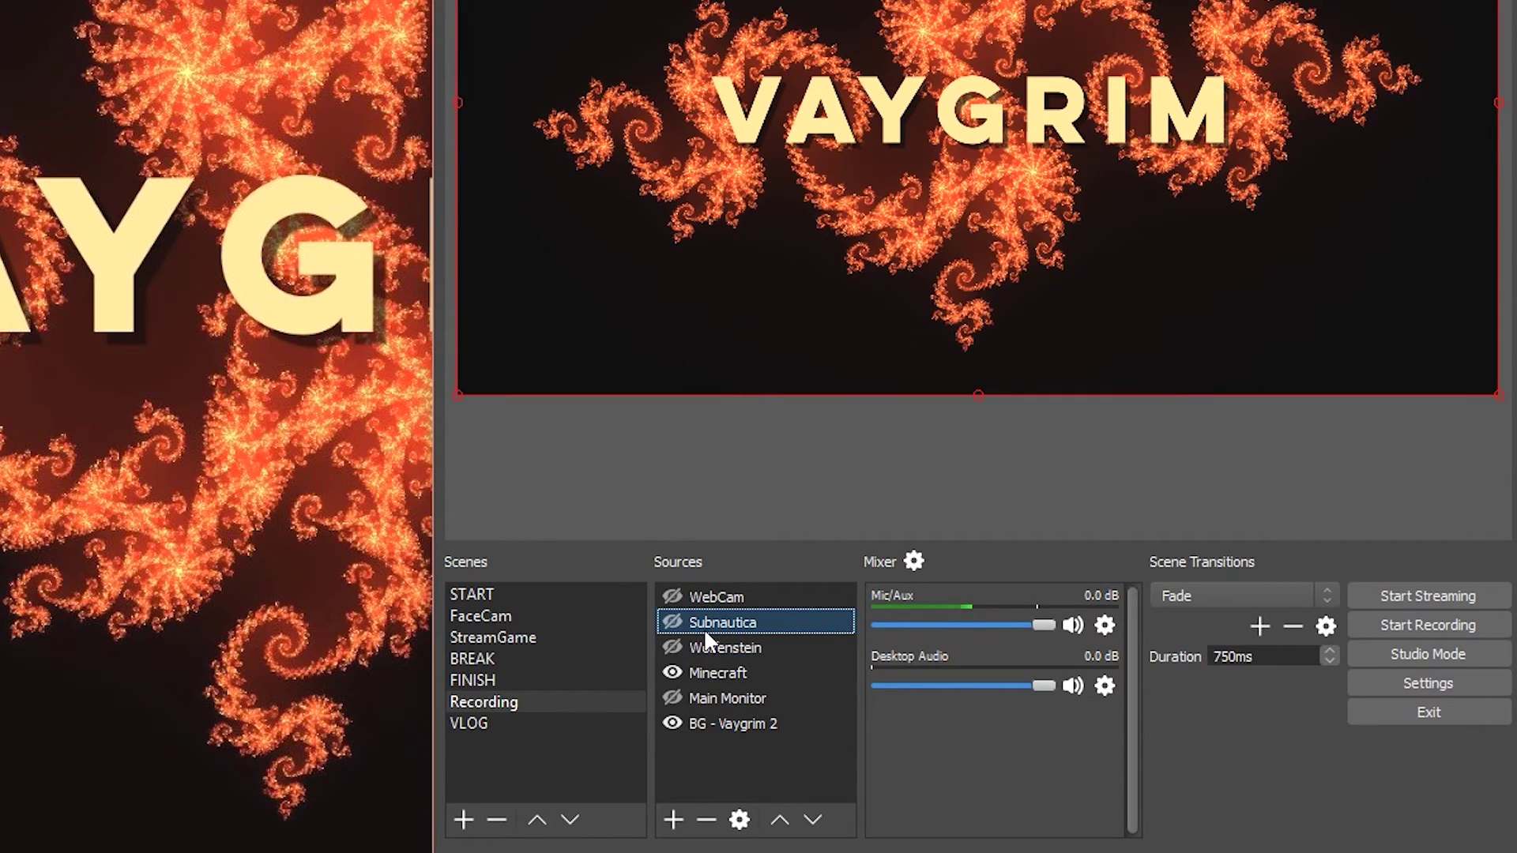
Step: Review the Subnautica window capture properties and cancel without changes
click(739, 819)
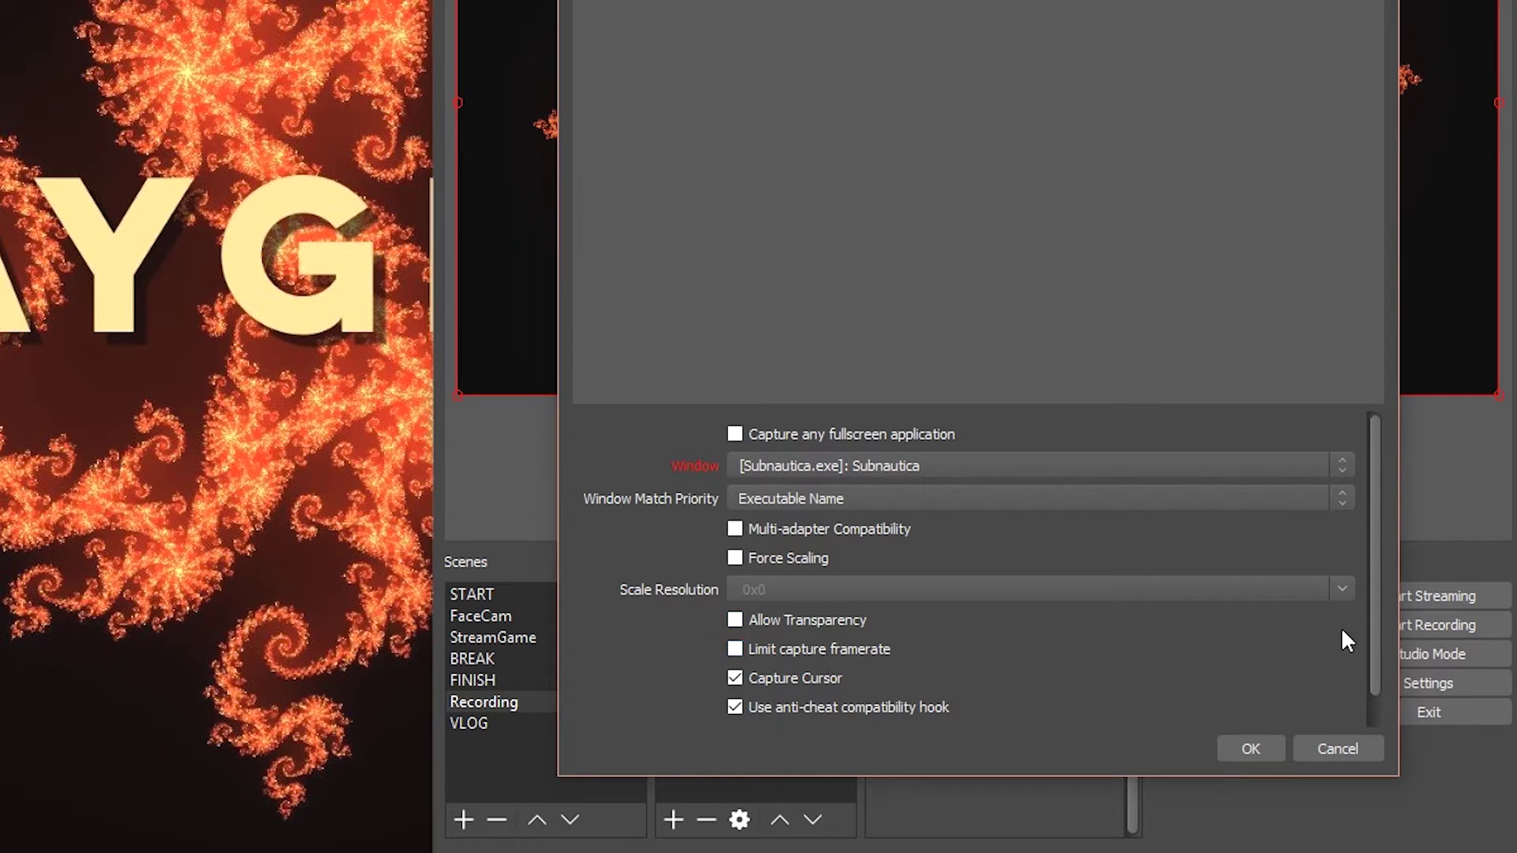
scroll(1329, 629, down, 1)
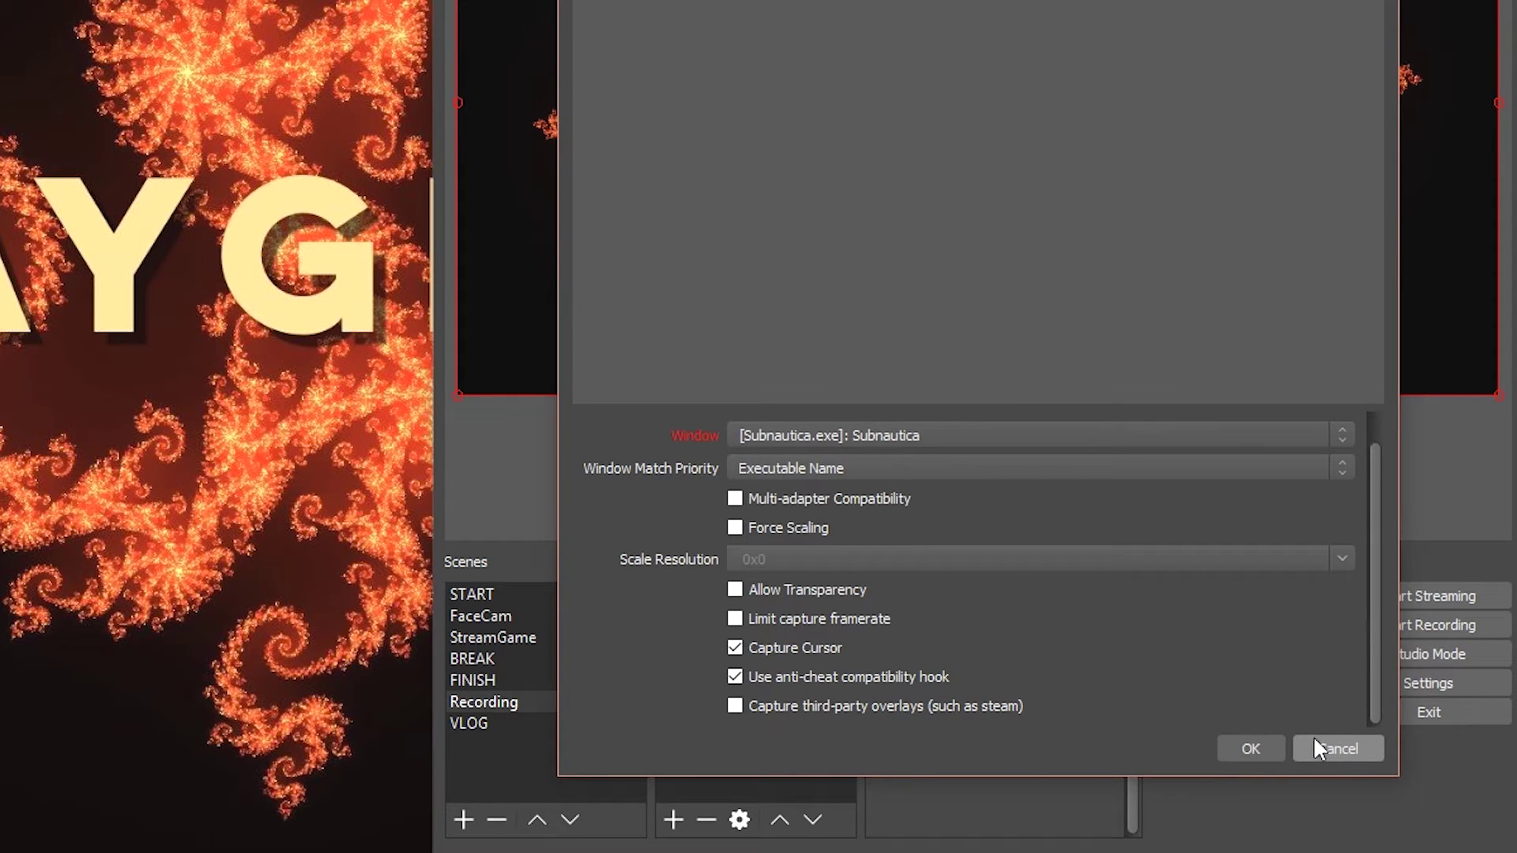
click(1345, 746)
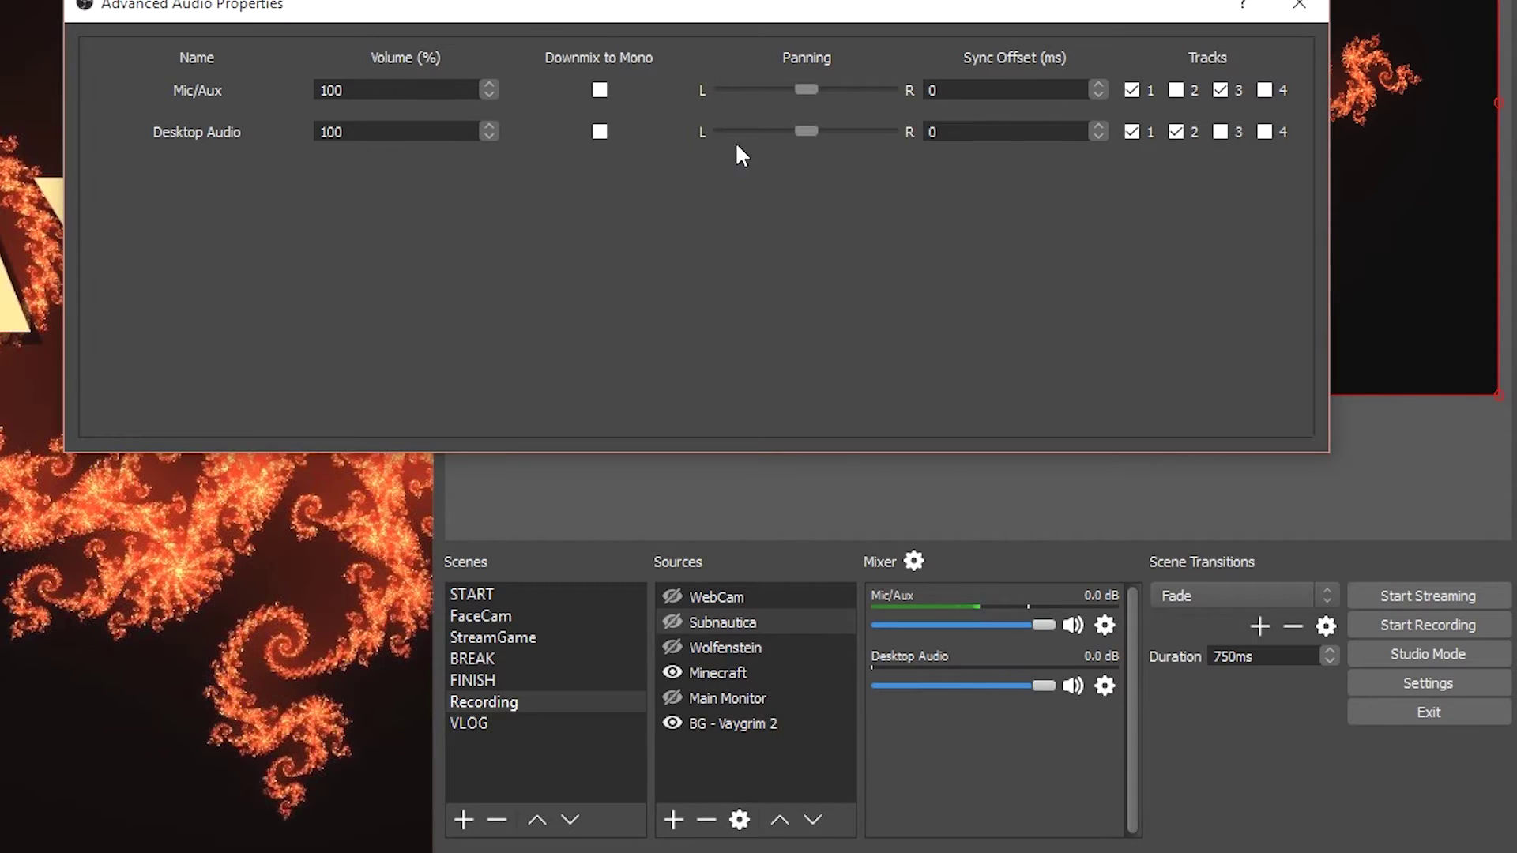
Step: Downmix Mic/Aux to mono, keep Desktop Audio stereo, then close Advanced Audio Properties
click(599, 89)
click(599, 131)
click(602, 134)
click(600, 90)
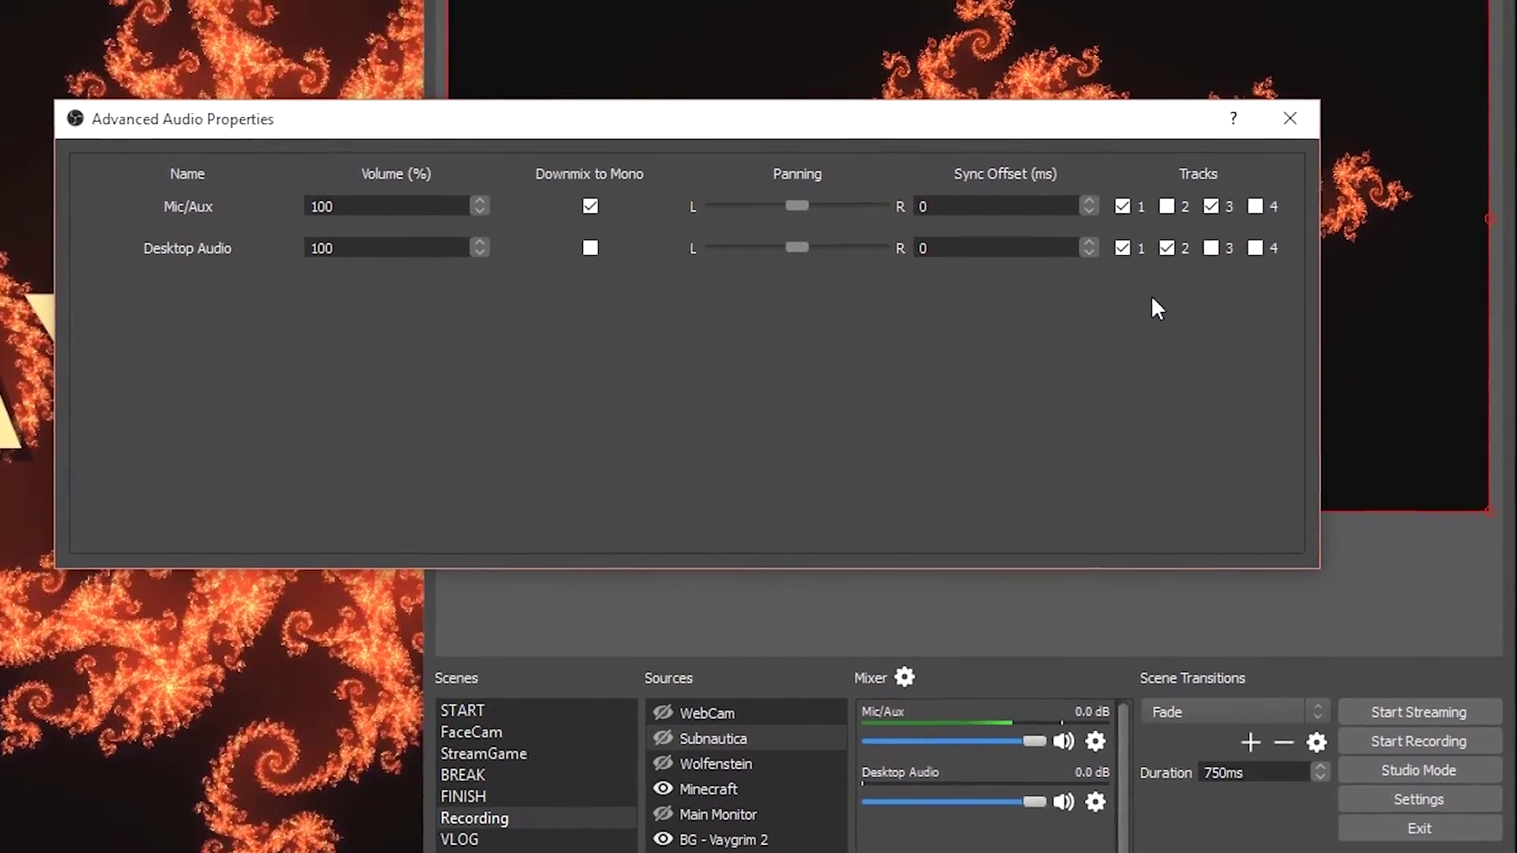
click(1288, 131)
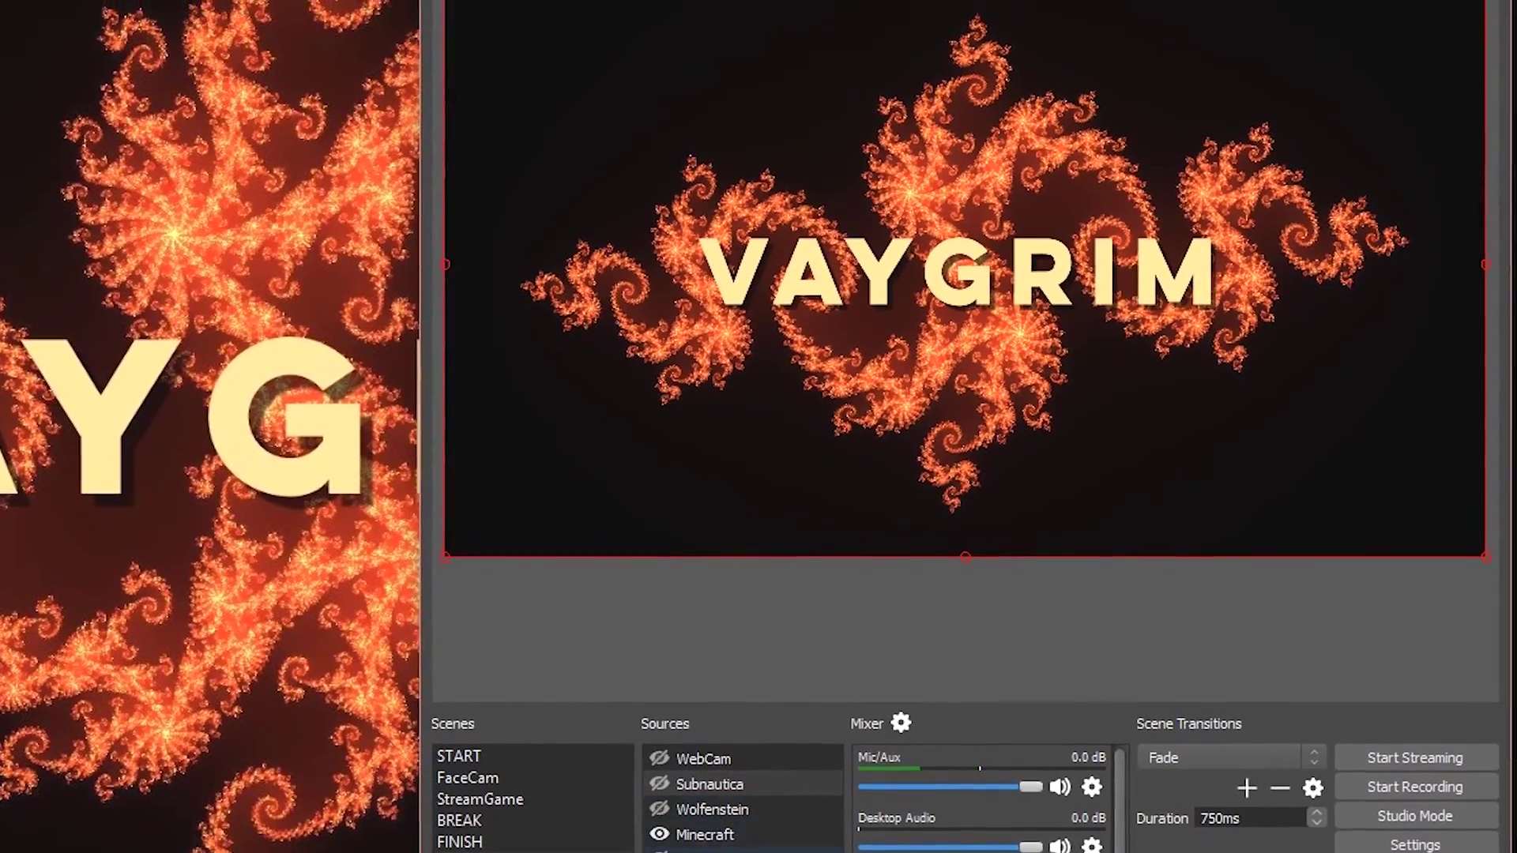
Step: Open Settings and move via the Stream page to the Output page
click(1383, 850)
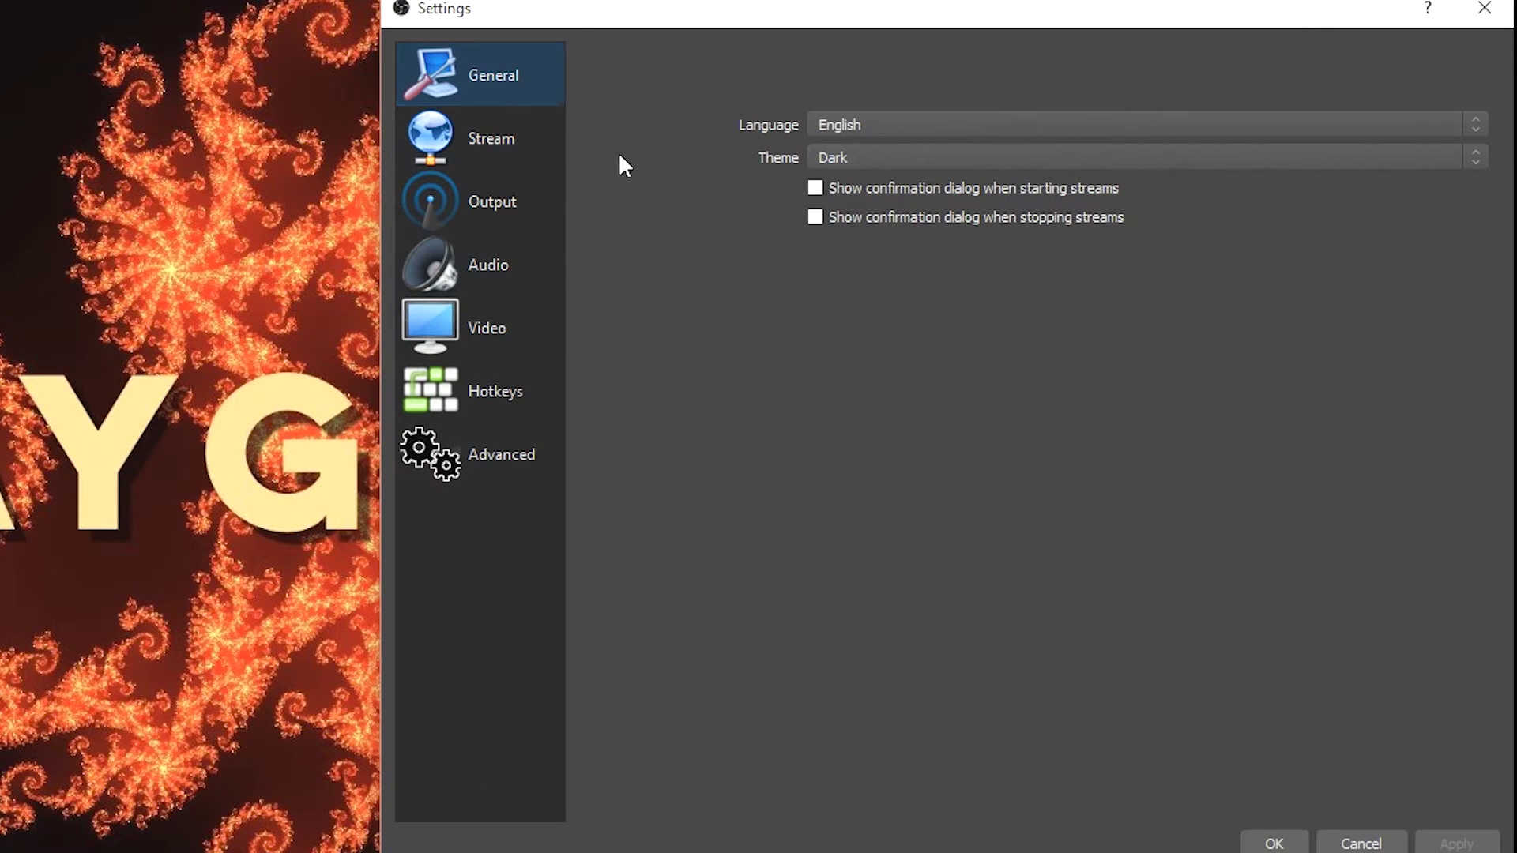
click(498, 143)
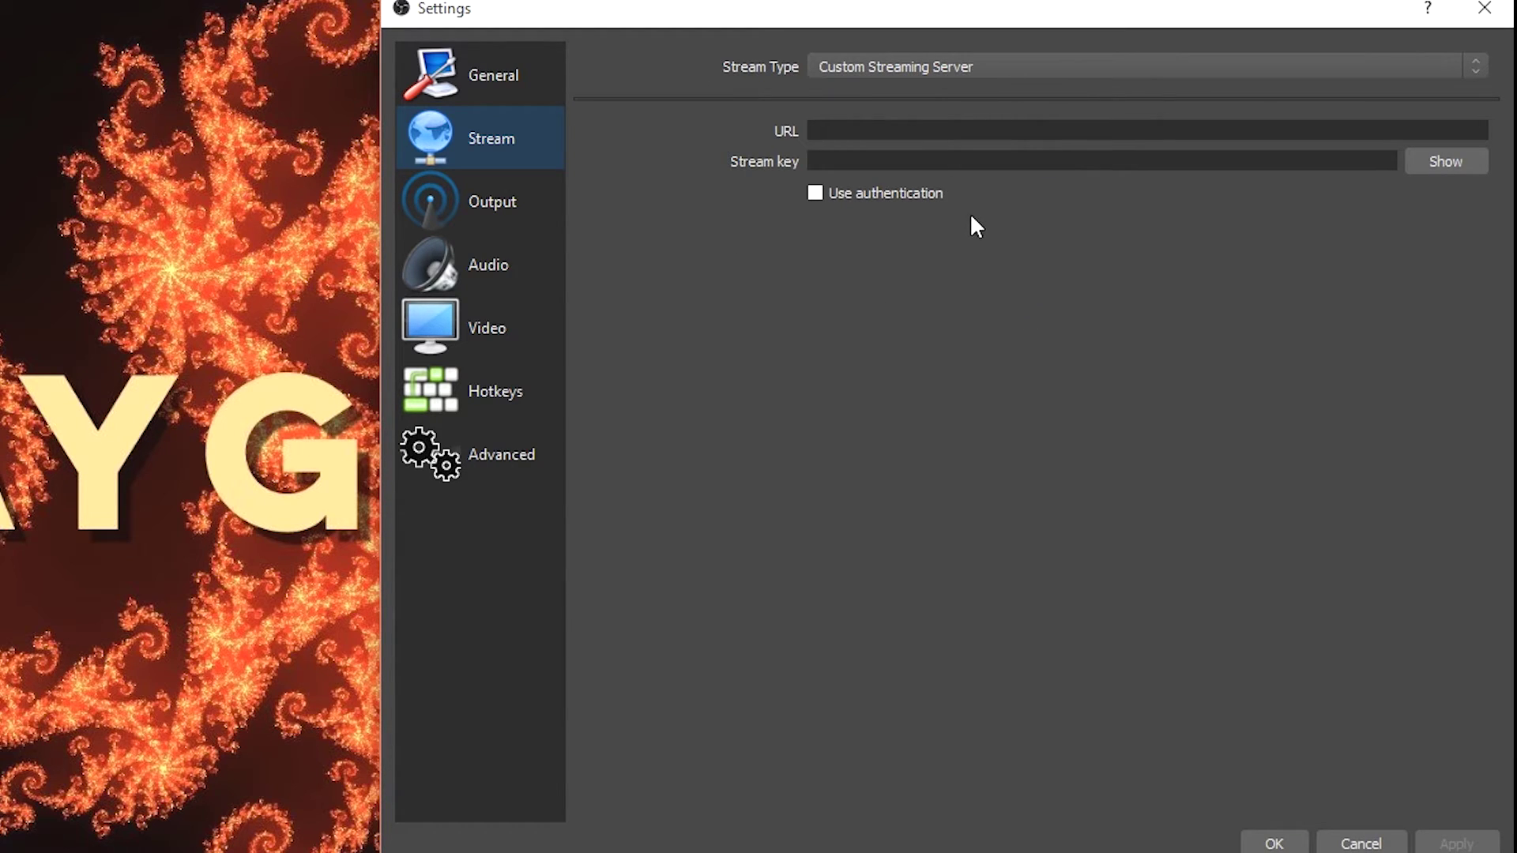
click(531, 207)
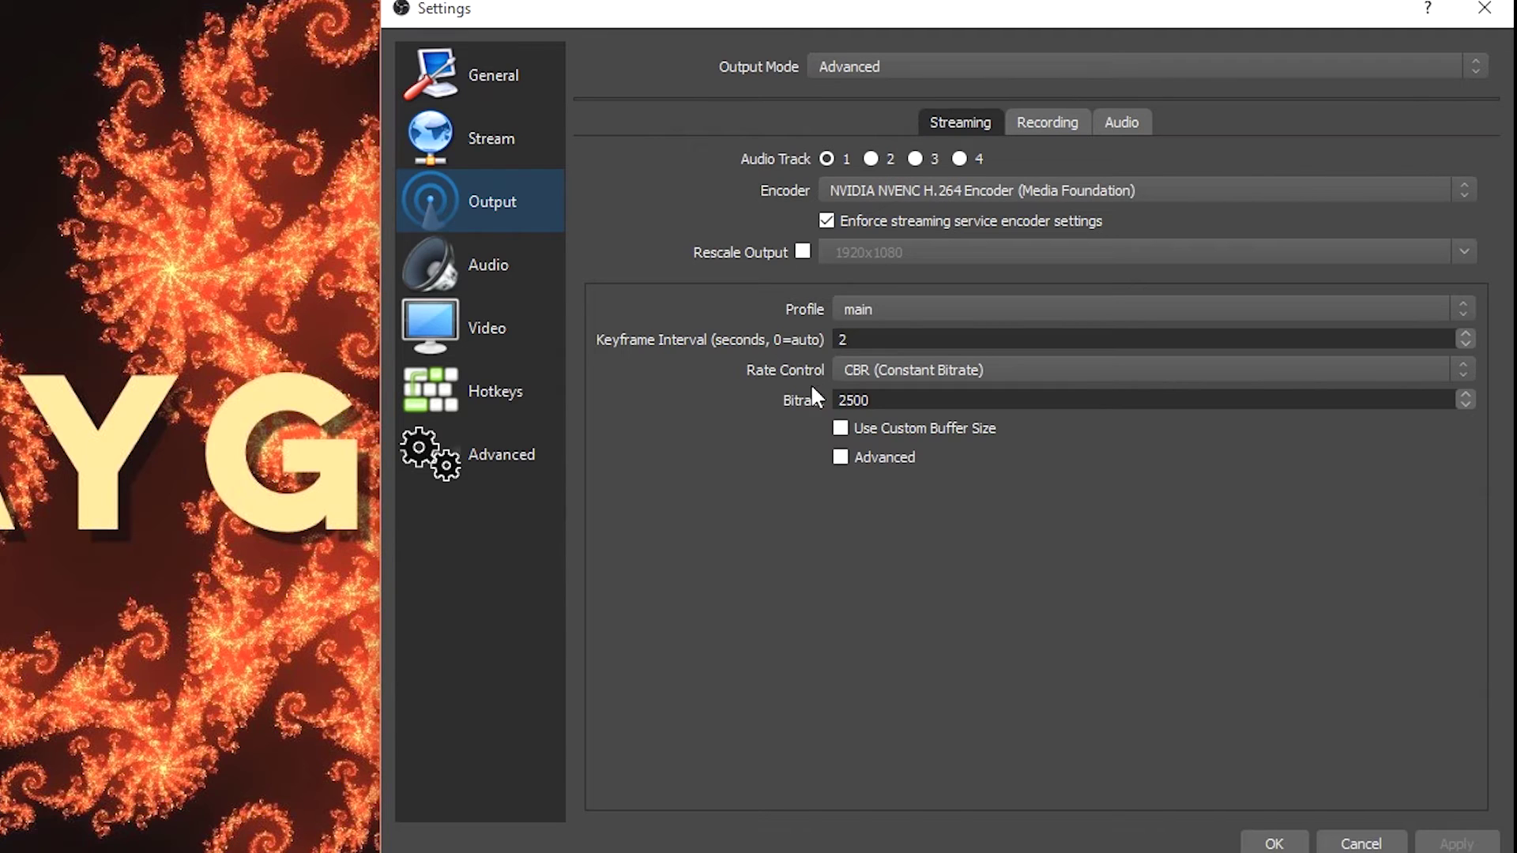
Step: Review Recording output settings, toggling Audio Track 4 on and off so tracks 1–3 remain
click(1032, 127)
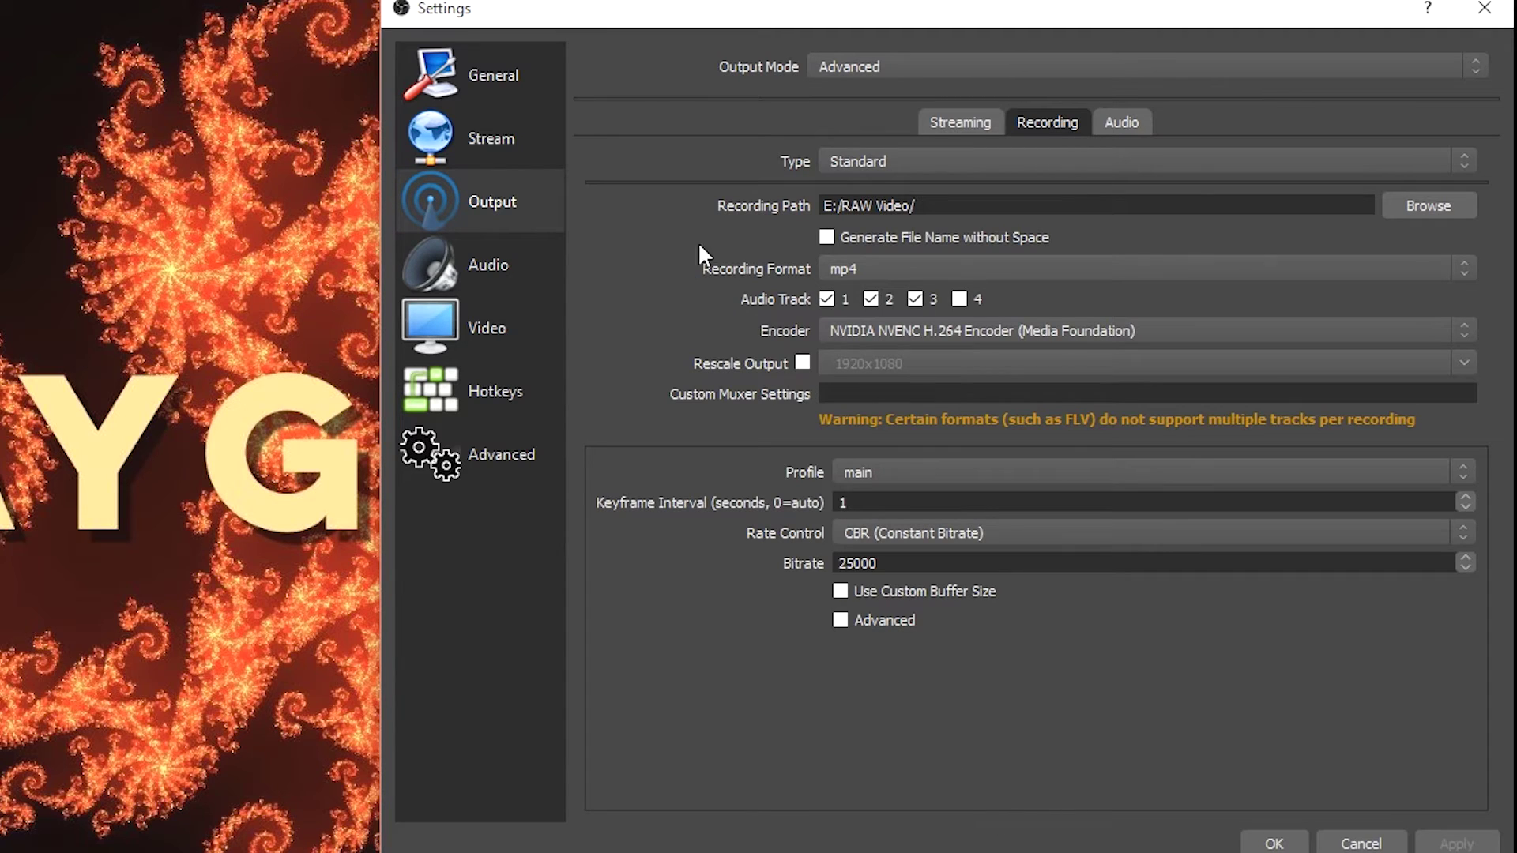
click(1028, 204)
click(967, 301)
click(960, 303)
click(890, 528)
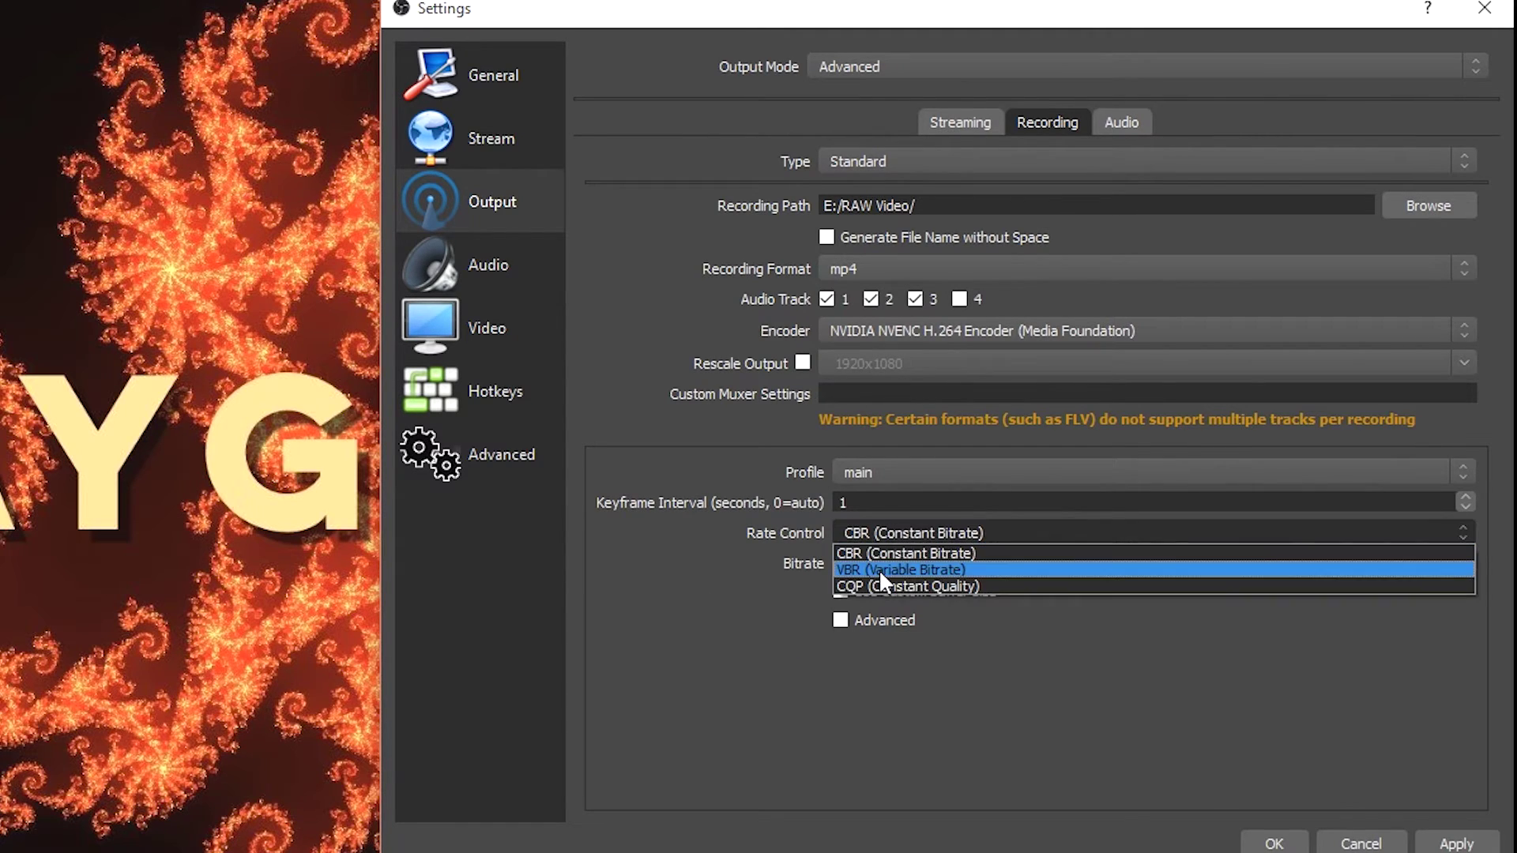
click(733, 609)
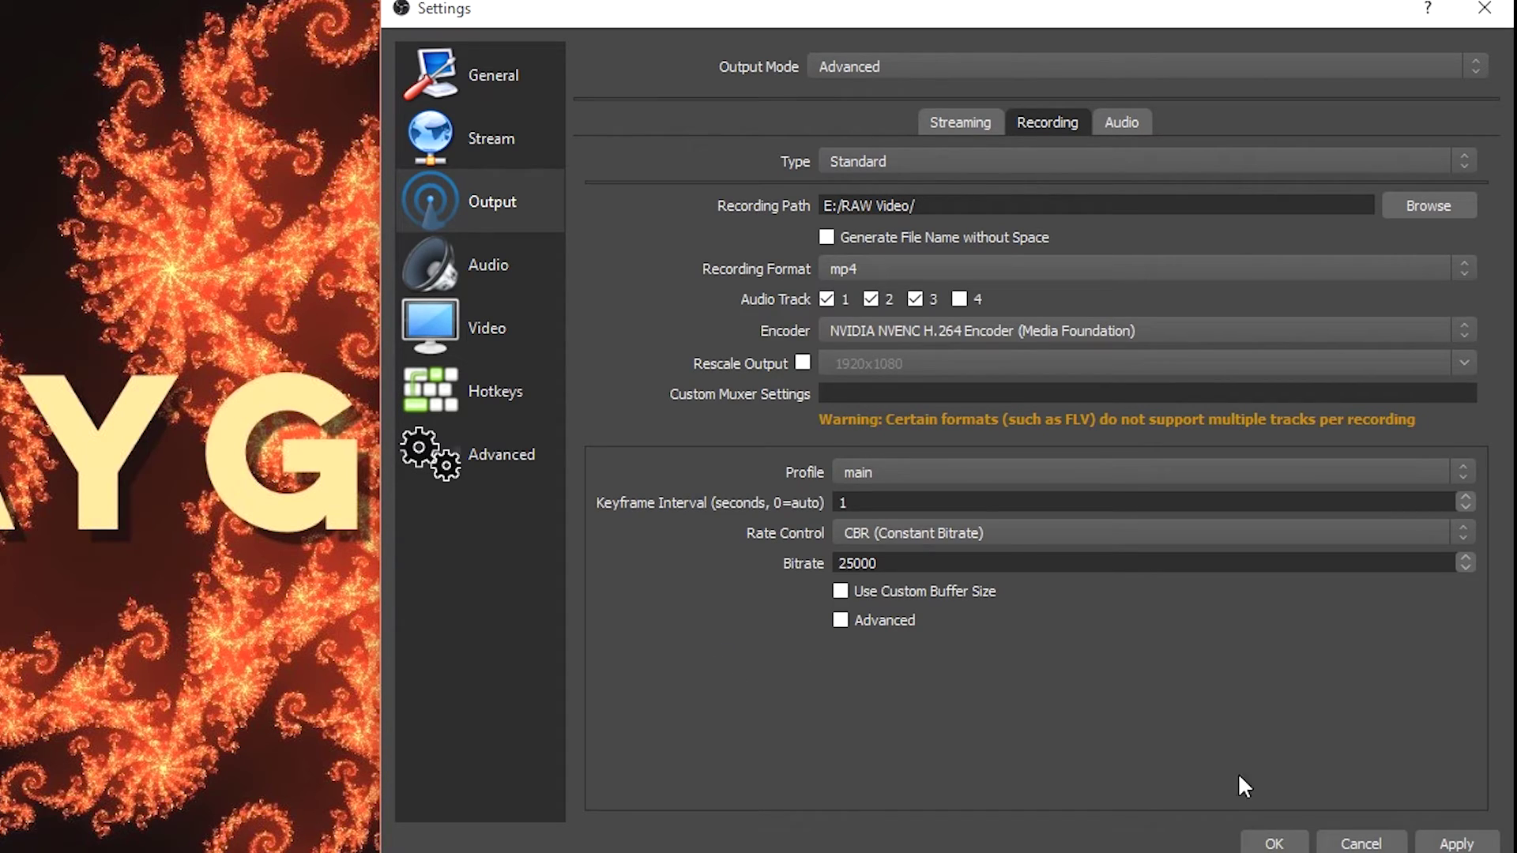
Step: Set the audio bitrate of tracks 1, 2, 3 and 4 to 192
click(1138, 122)
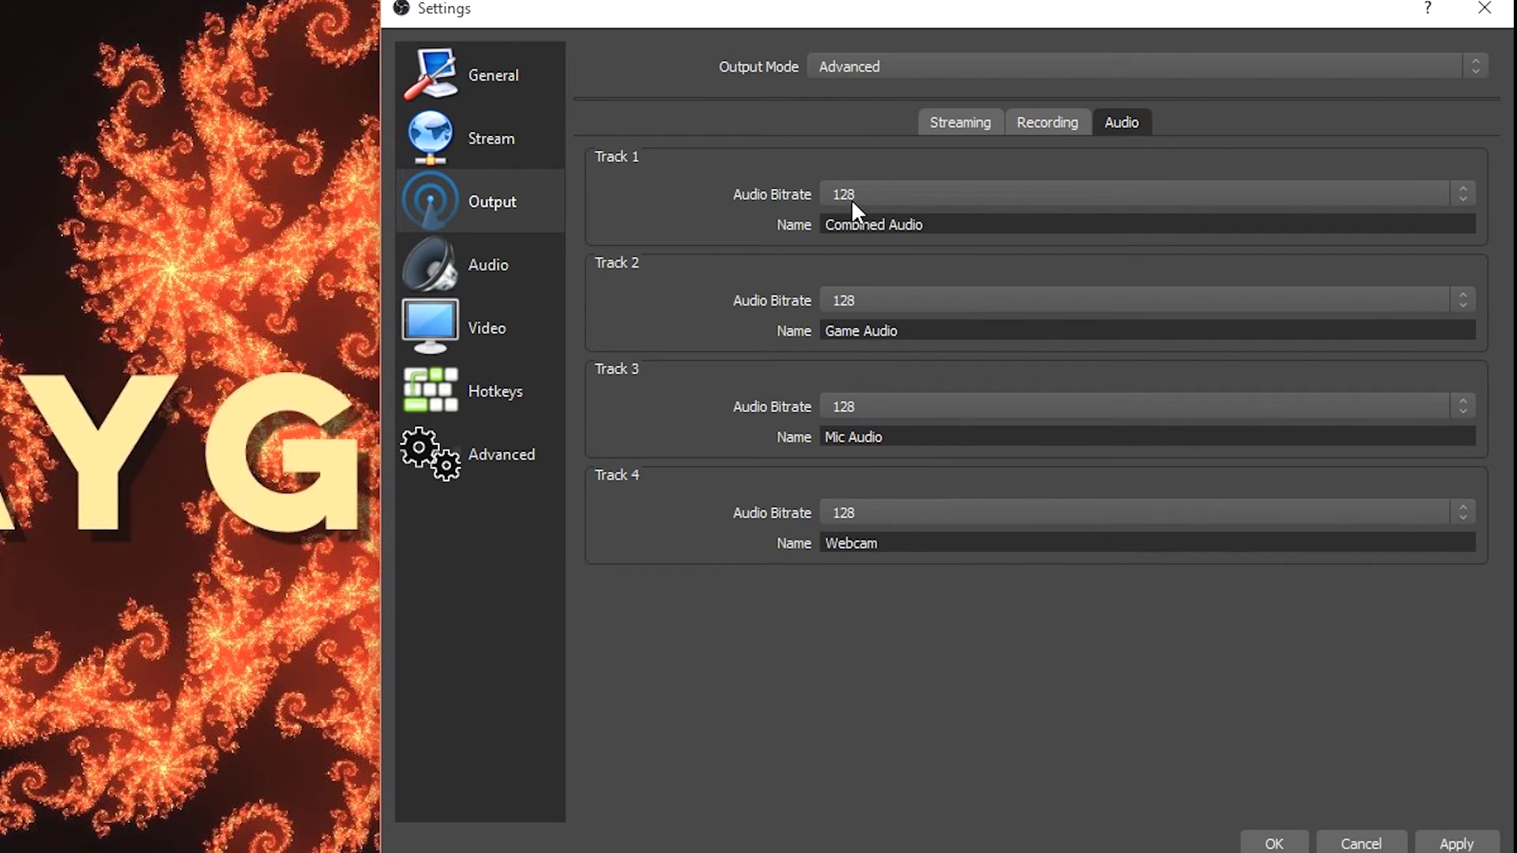
click(831, 191)
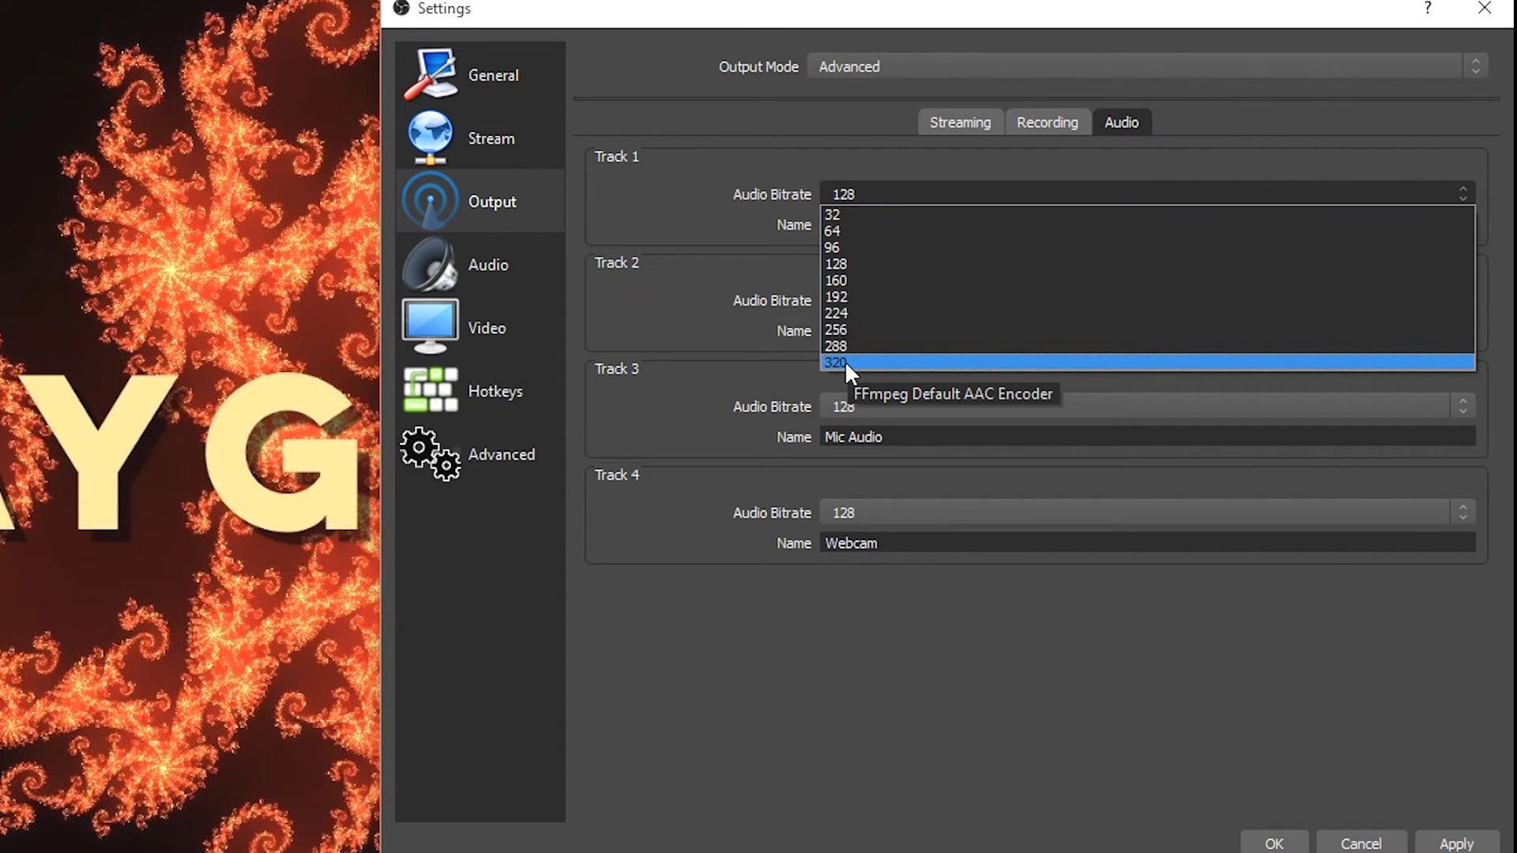
click(849, 753)
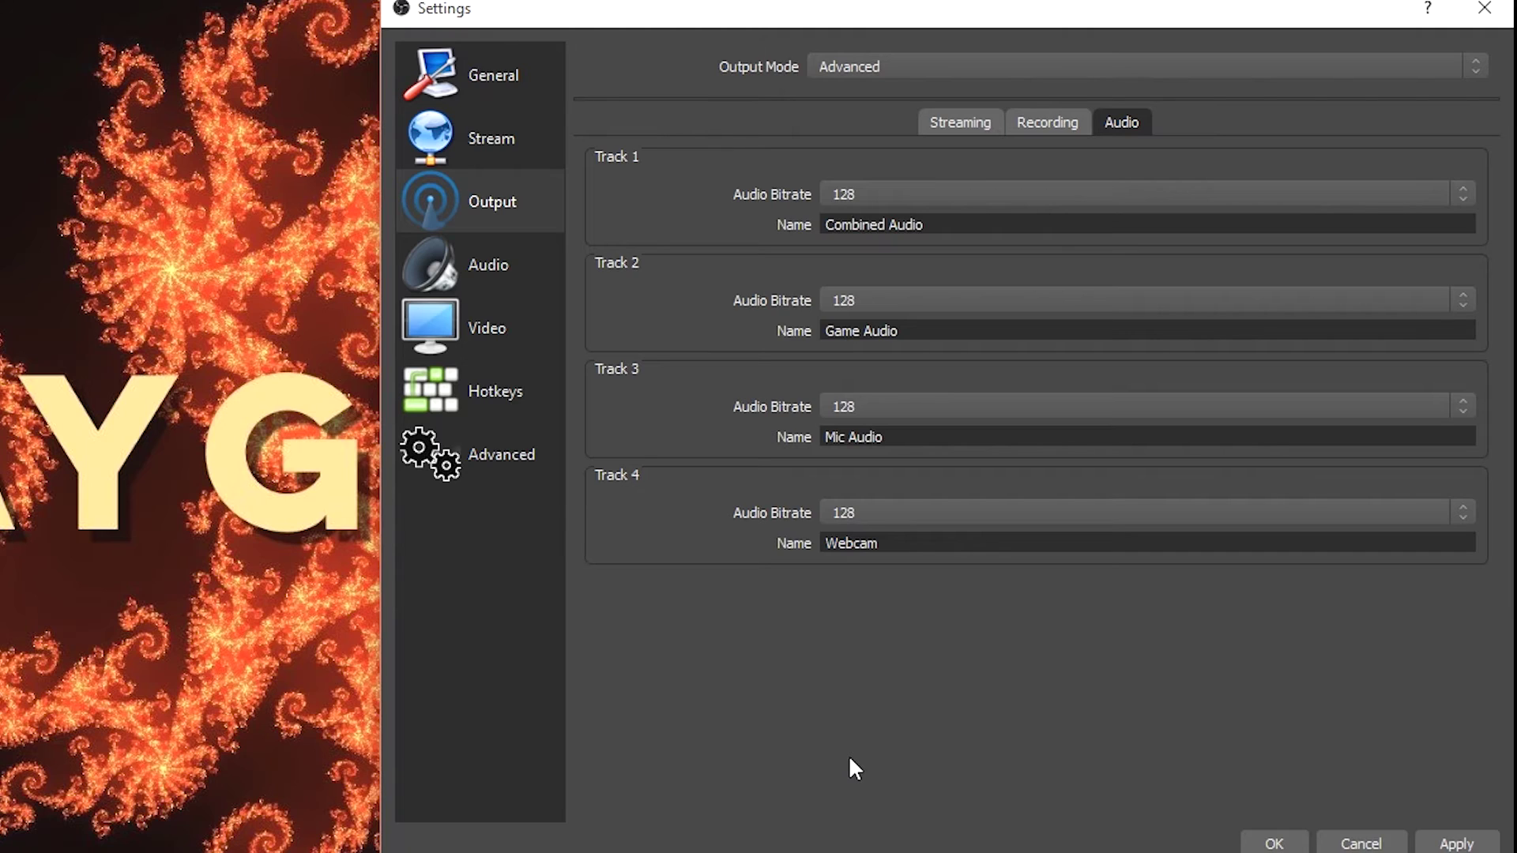
click(866, 207)
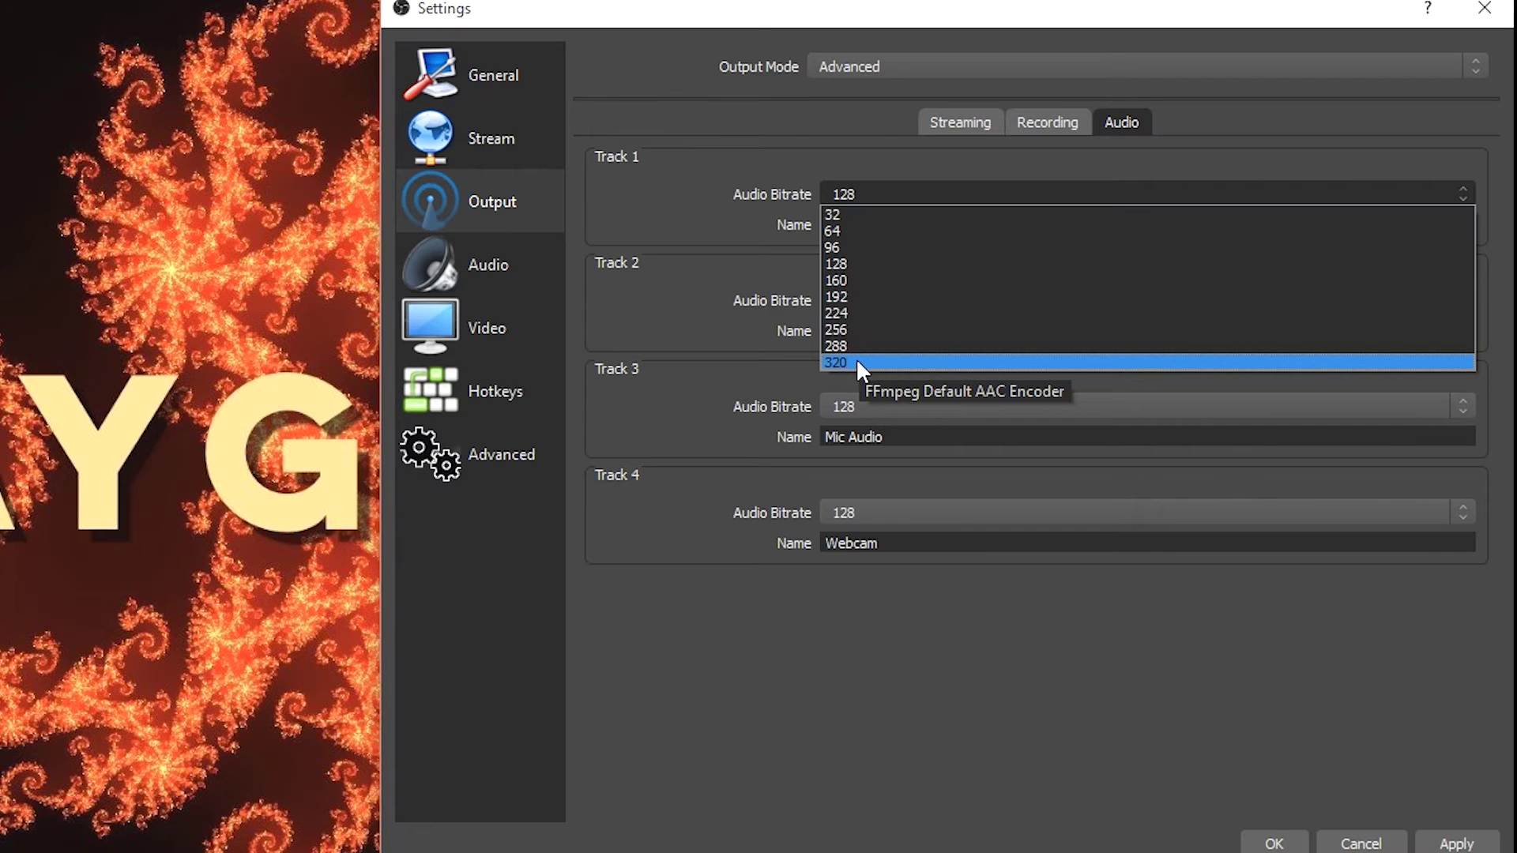
click(865, 296)
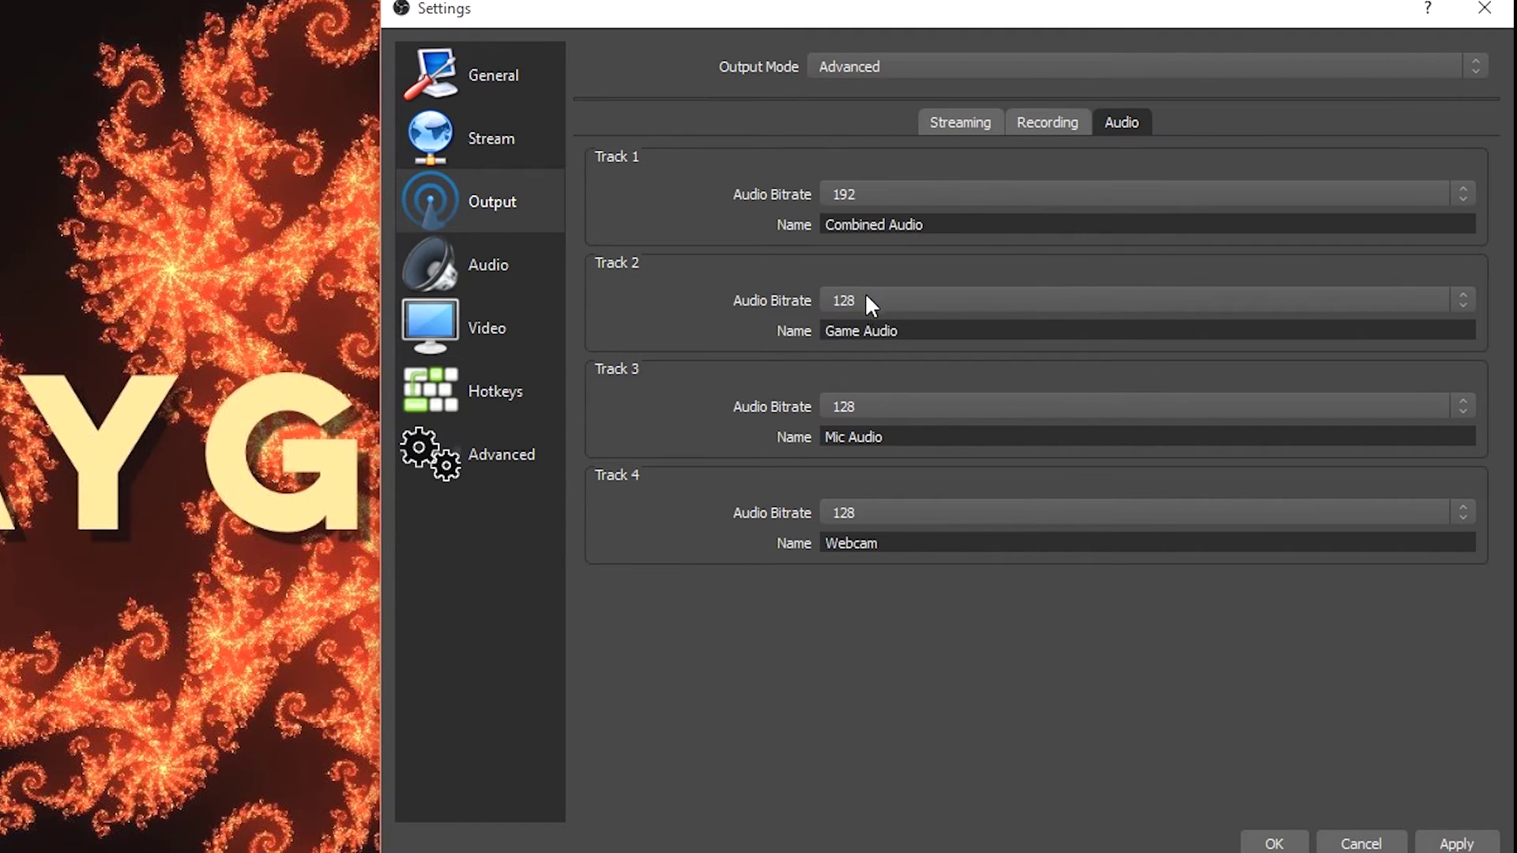
click(861, 298)
click(853, 403)
click(851, 406)
click(865, 521)
click(888, 509)
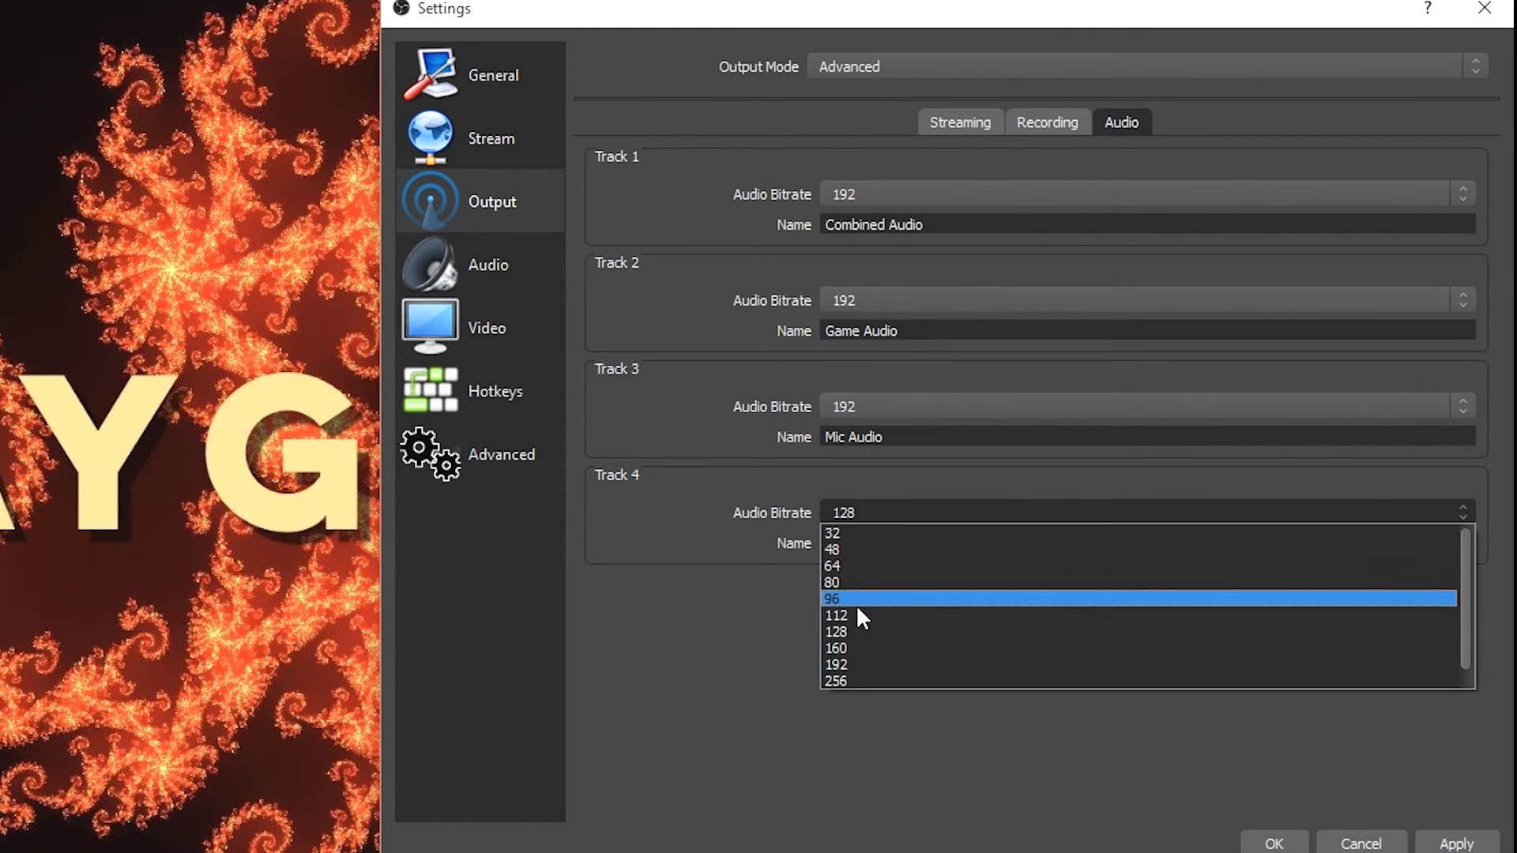
click(859, 665)
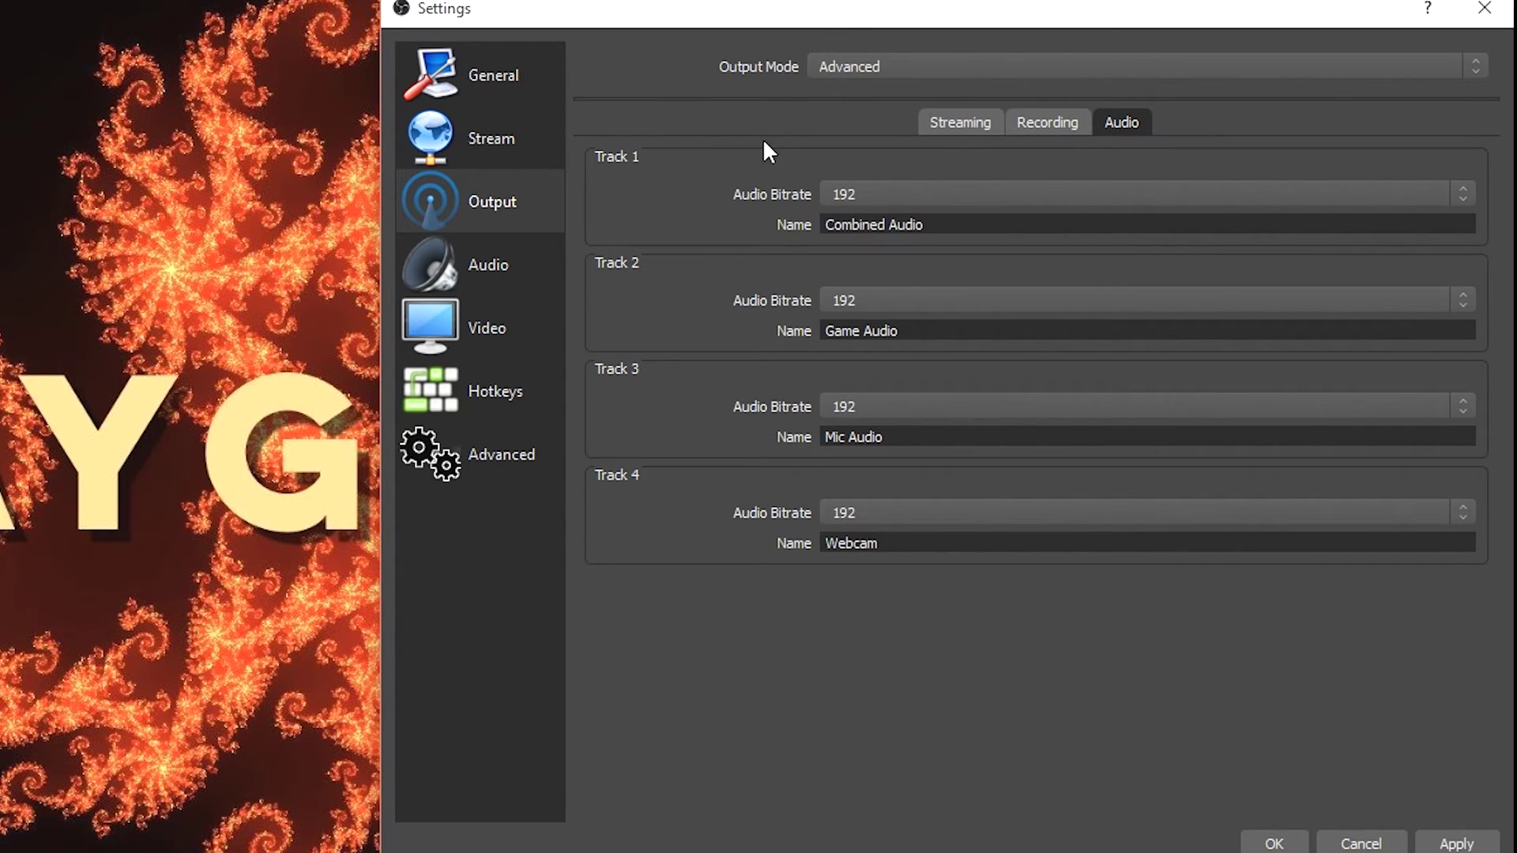
Step: Return to the Recording output settings, then move to the Audio settings page
click(1019, 126)
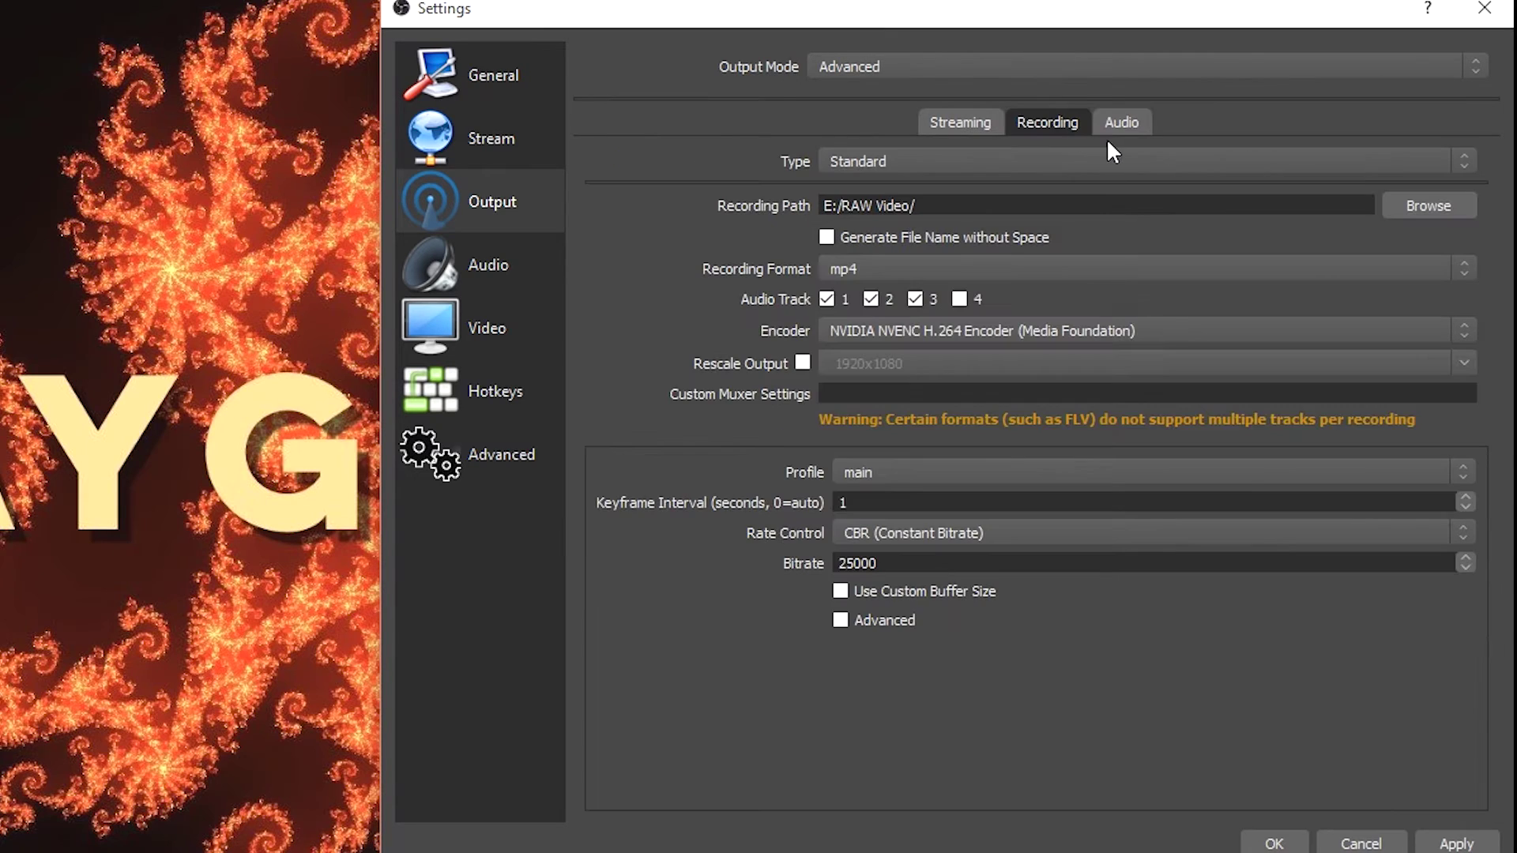
click(1130, 124)
click(1059, 137)
click(528, 269)
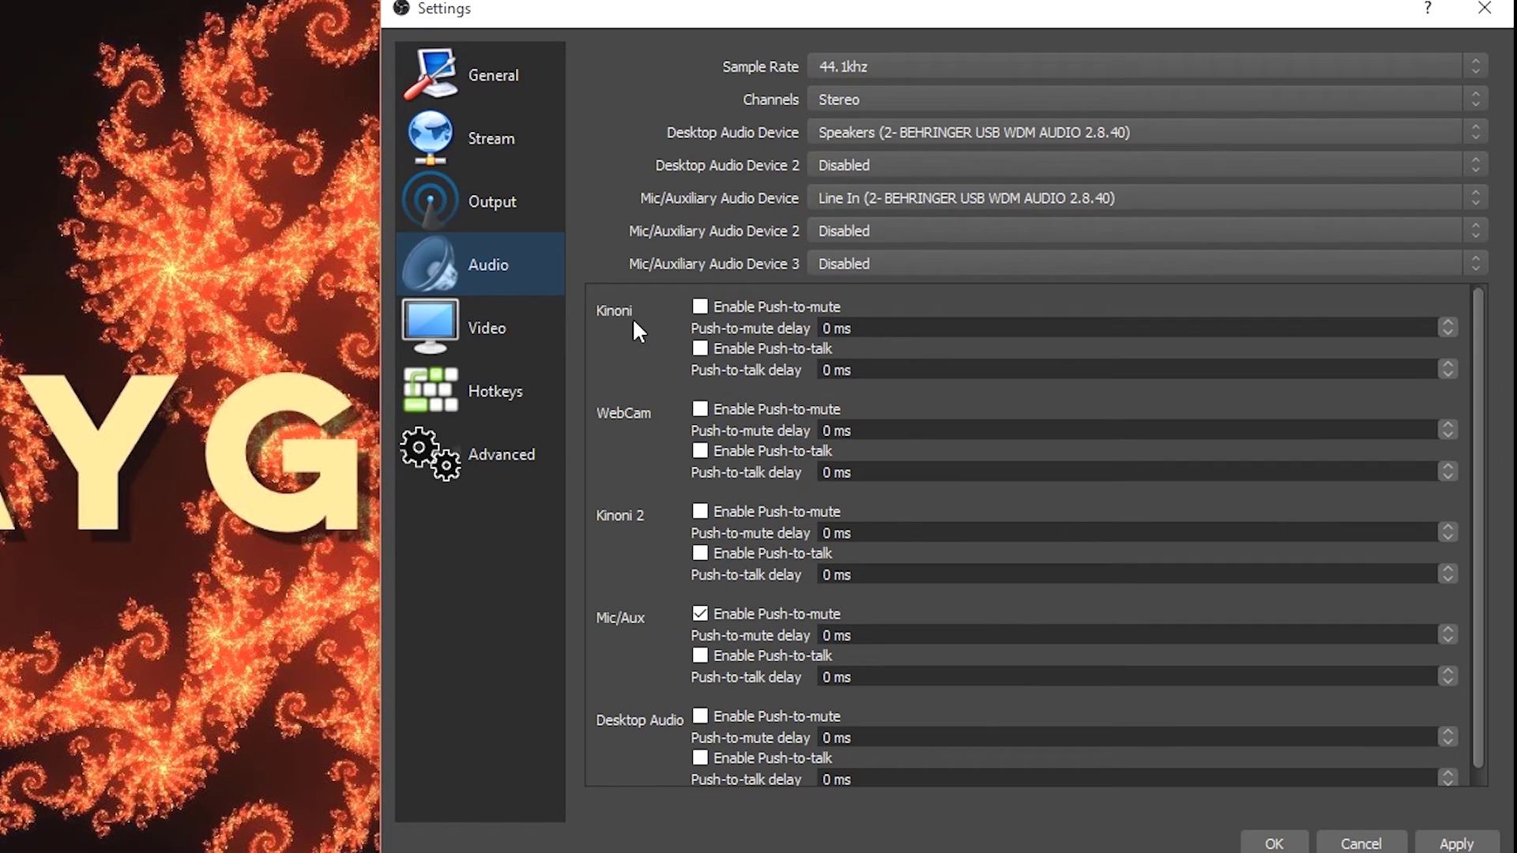
Step: Check the Sample Rate and Channels options, keeping 44.1khz and Stereo
click(941, 71)
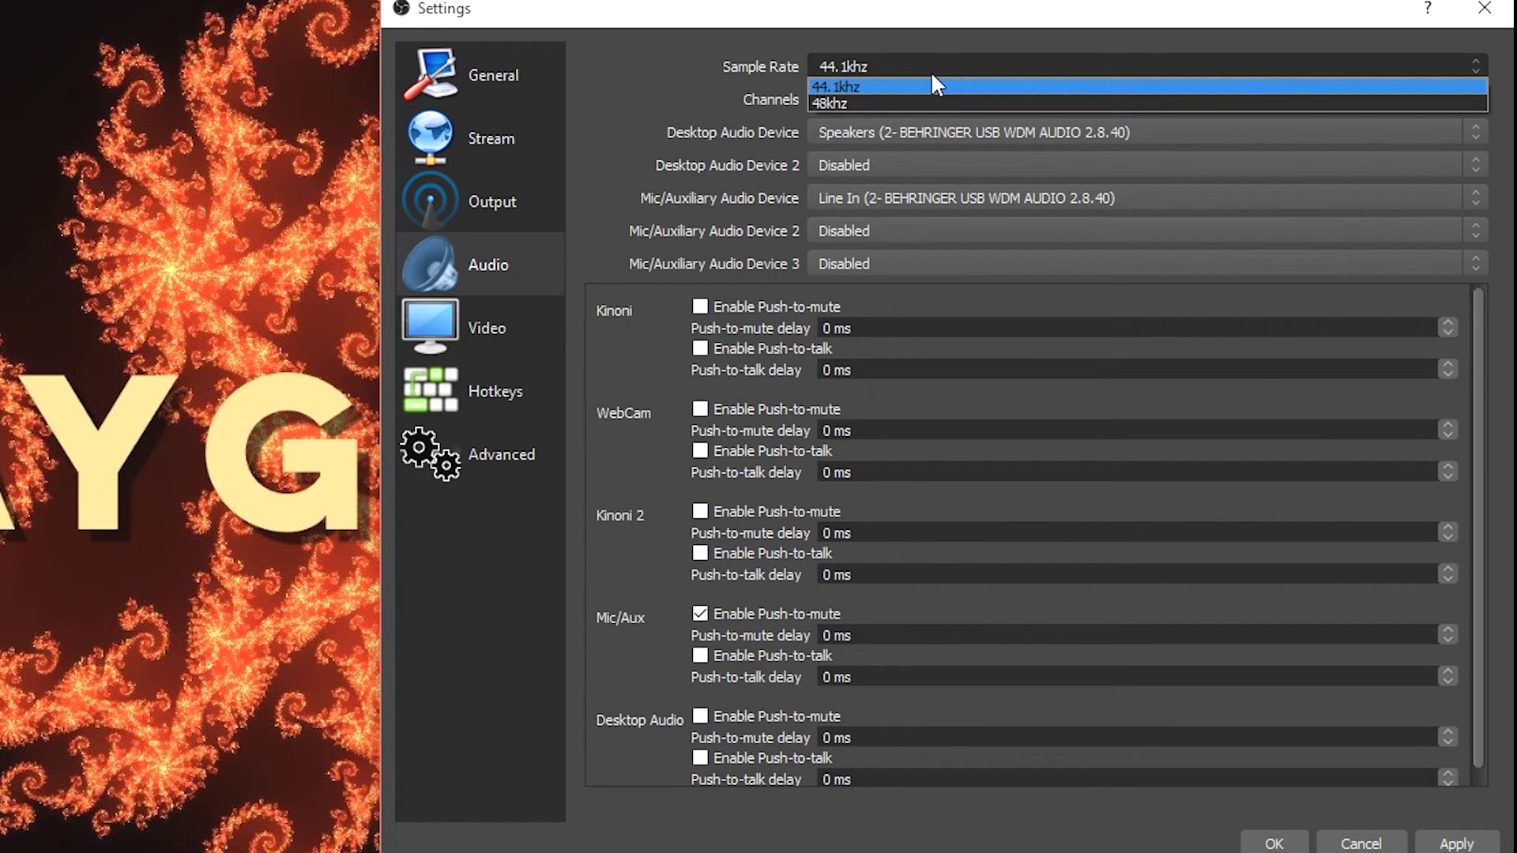
click(916, 42)
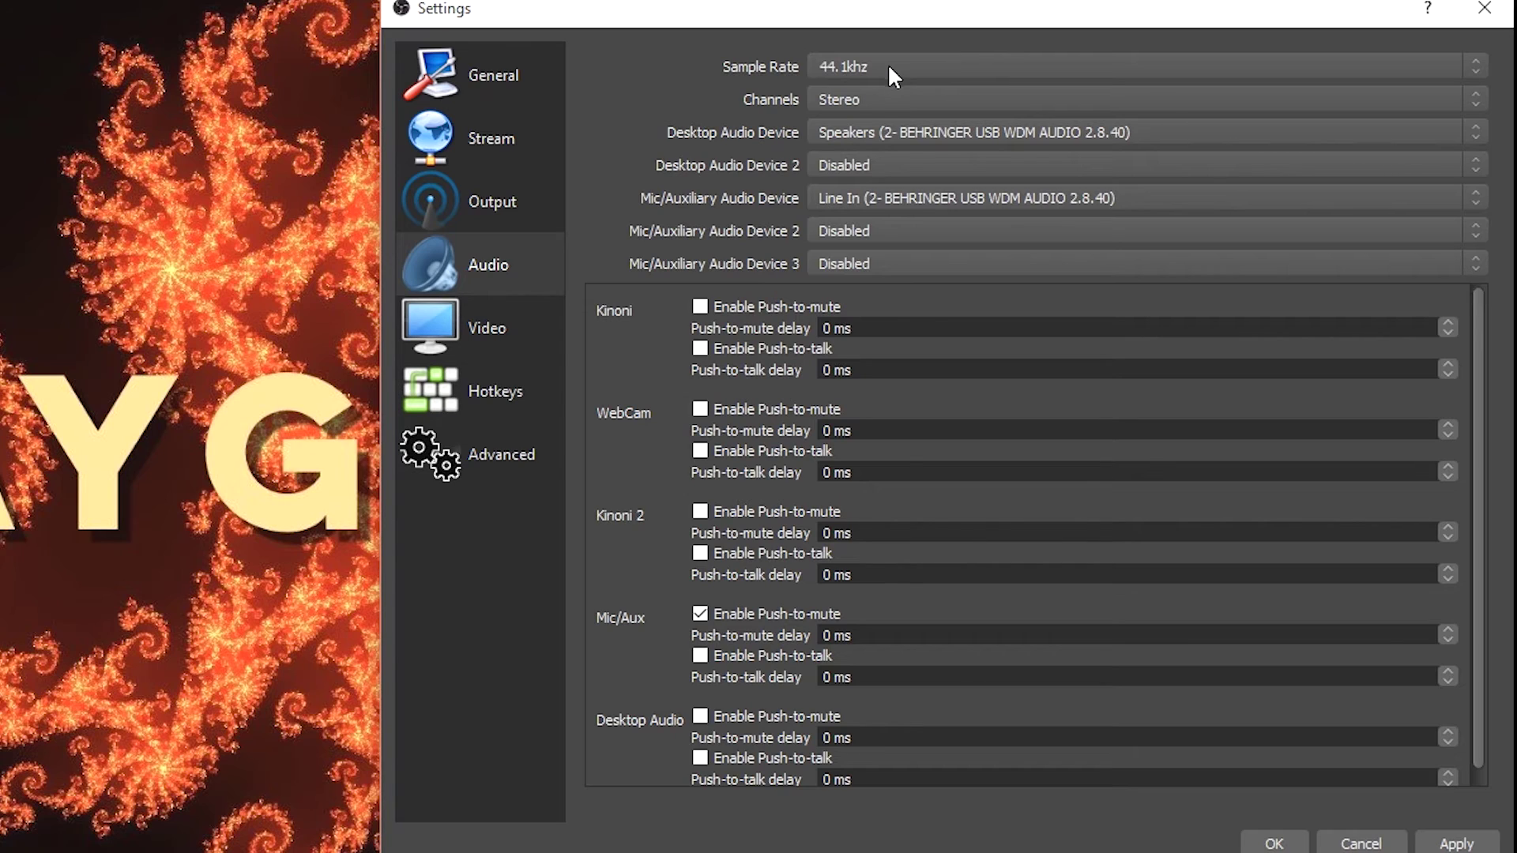
click(891, 101)
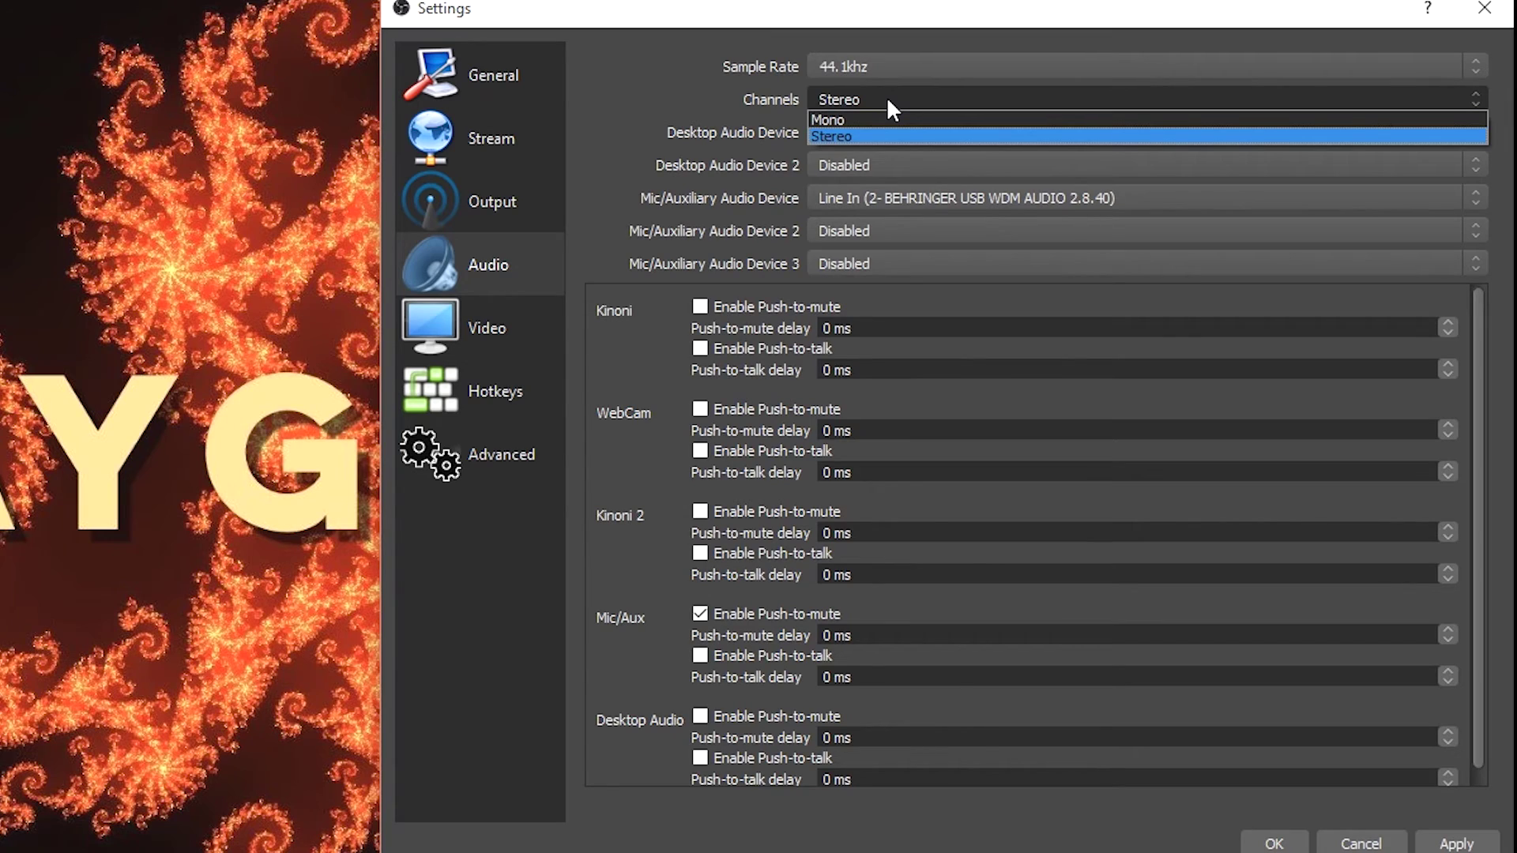
click(680, 82)
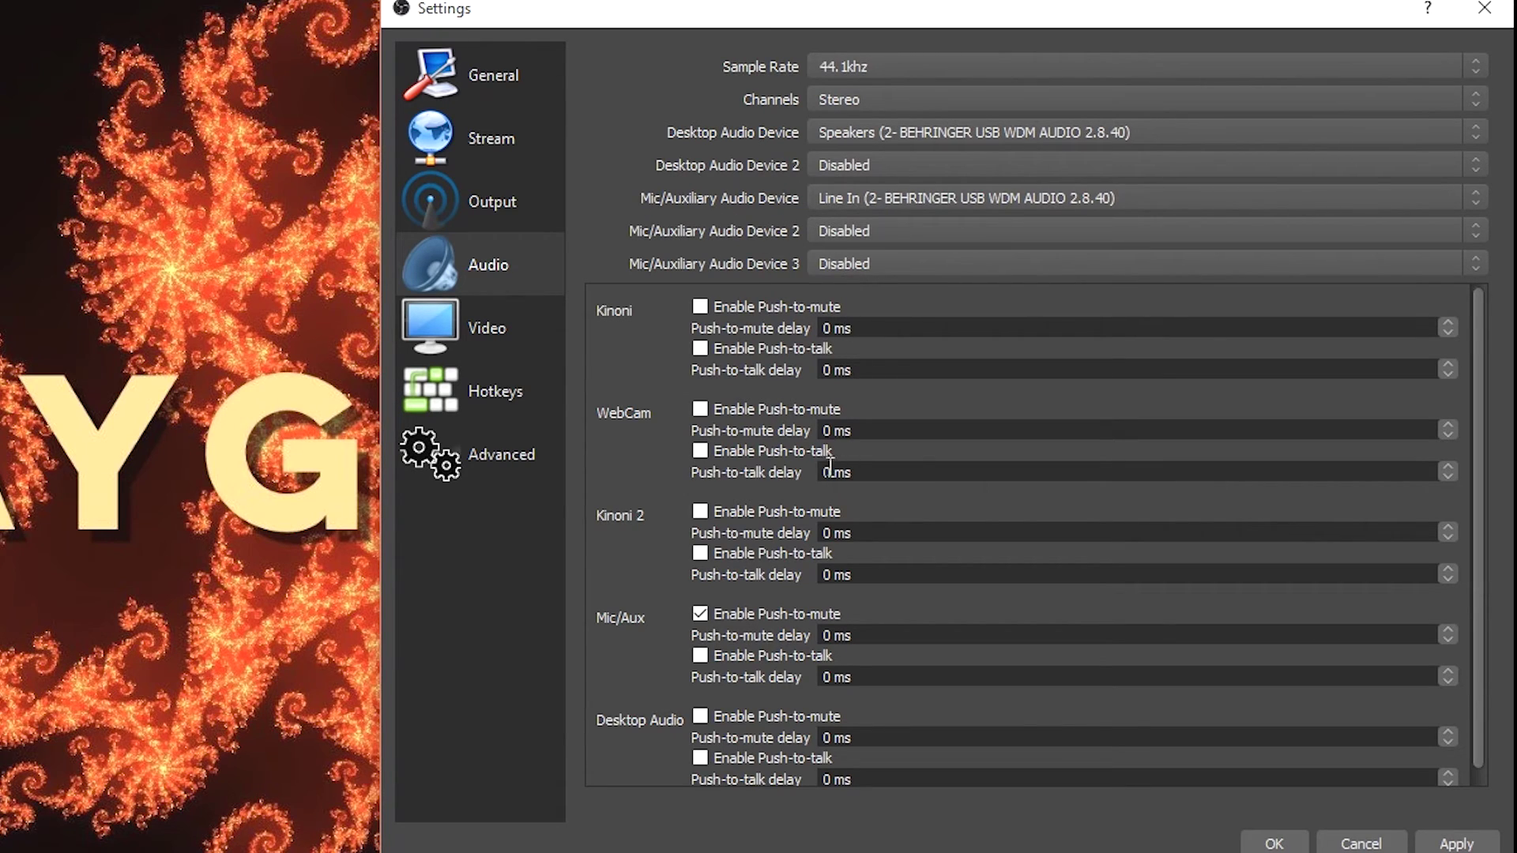
scroll(609, 448, down, 1)
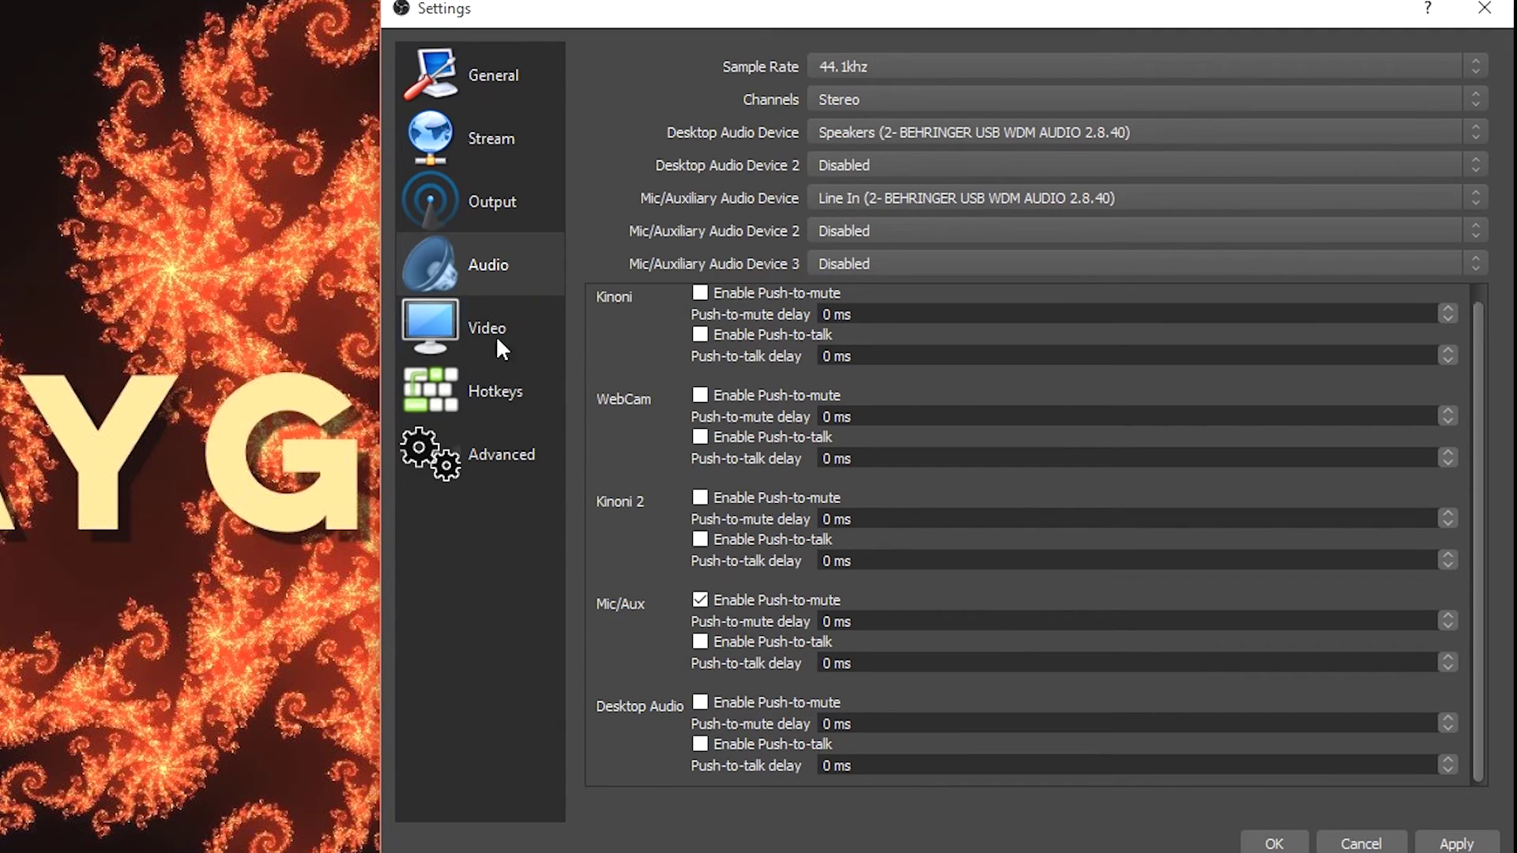
Step: Glance at the Advanced page, save Settings with OK, and reopen Advanced Audio Properties
click(491, 458)
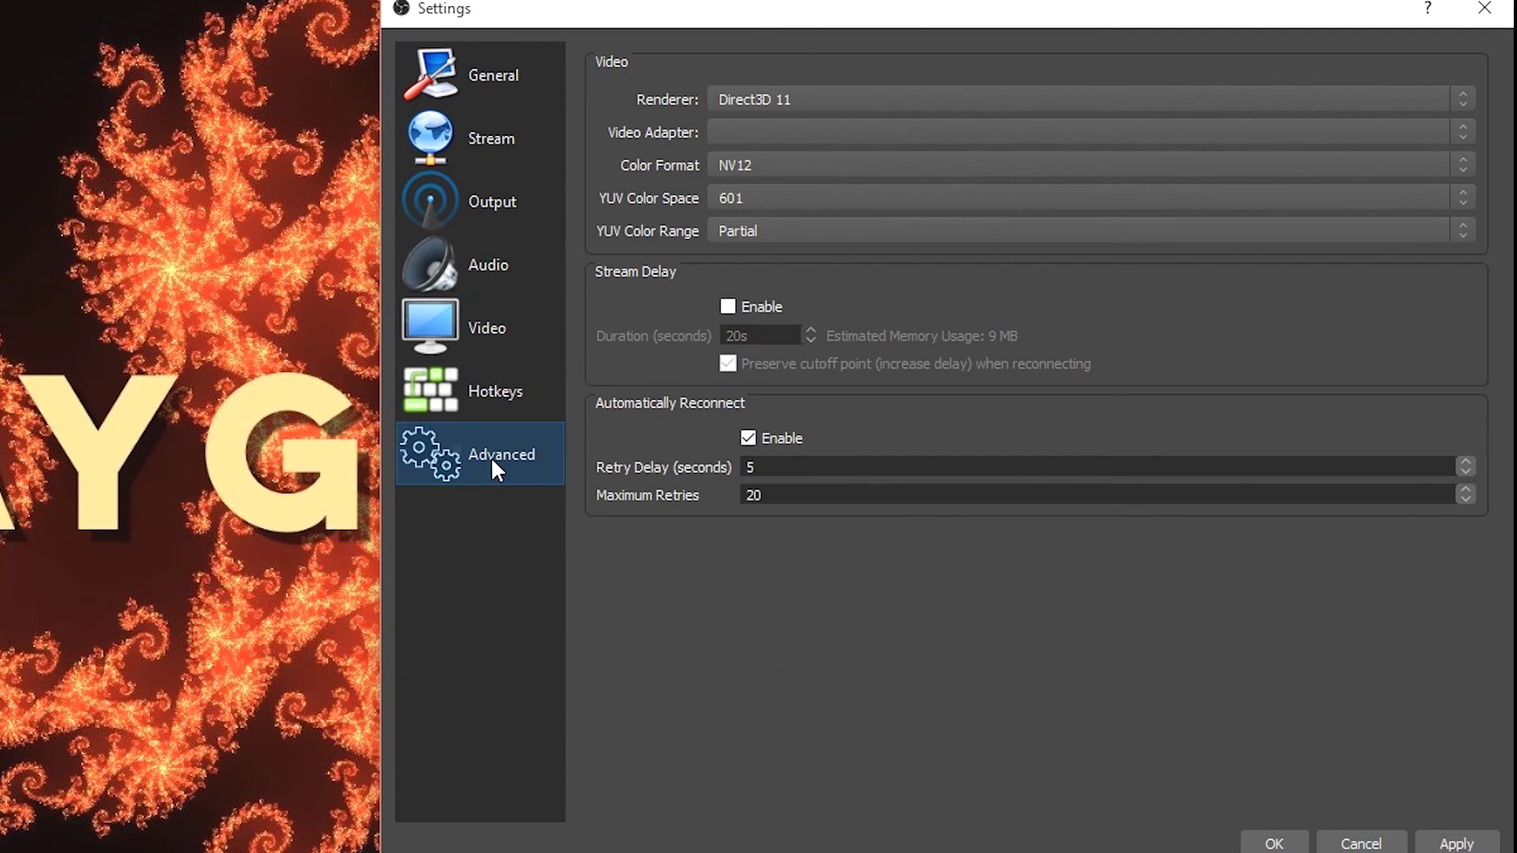
click(1274, 843)
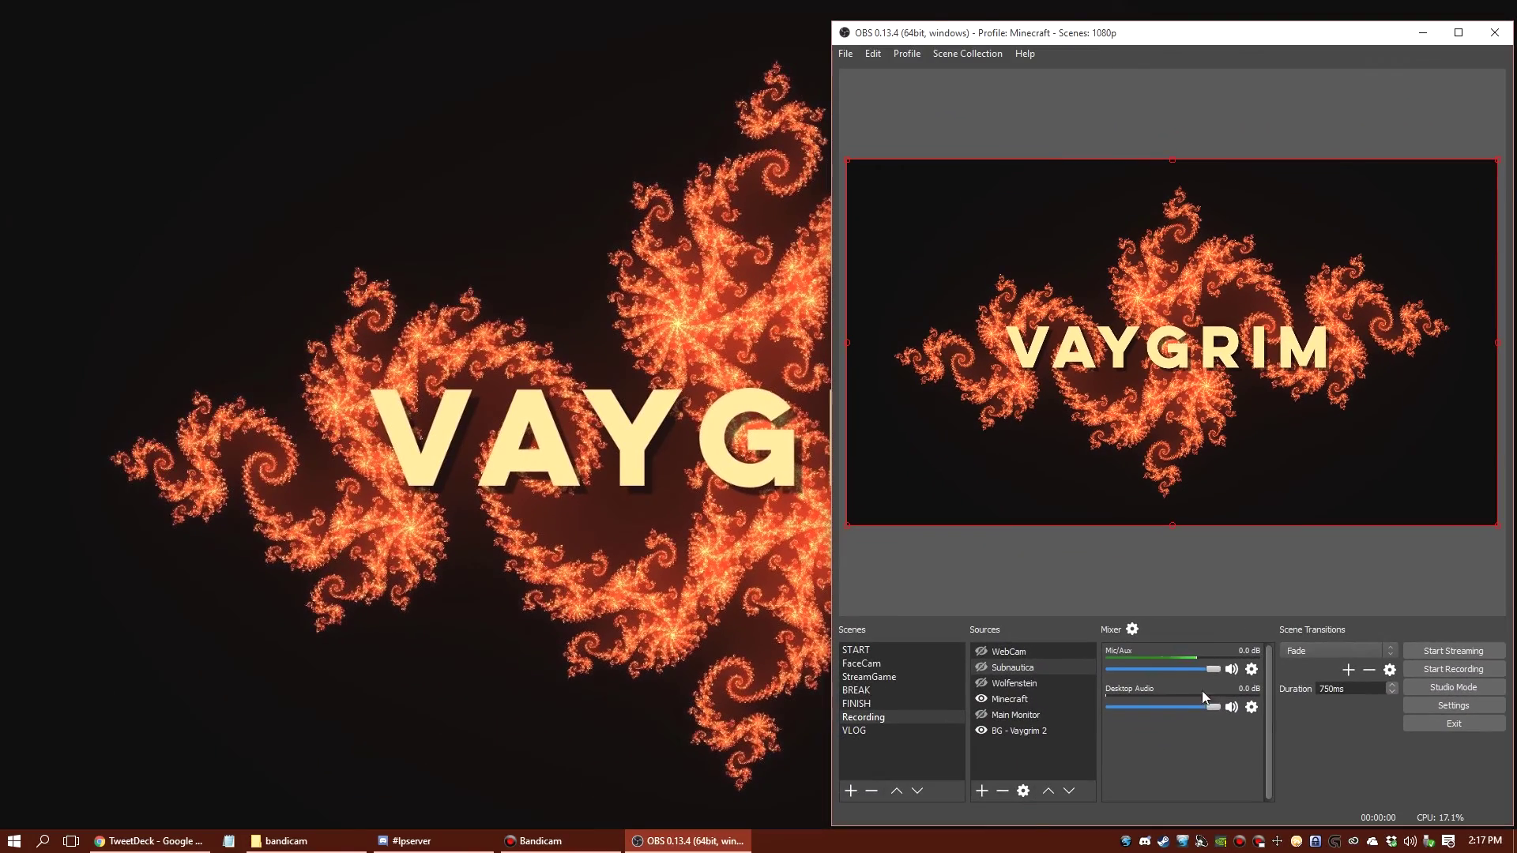
click(1132, 629)
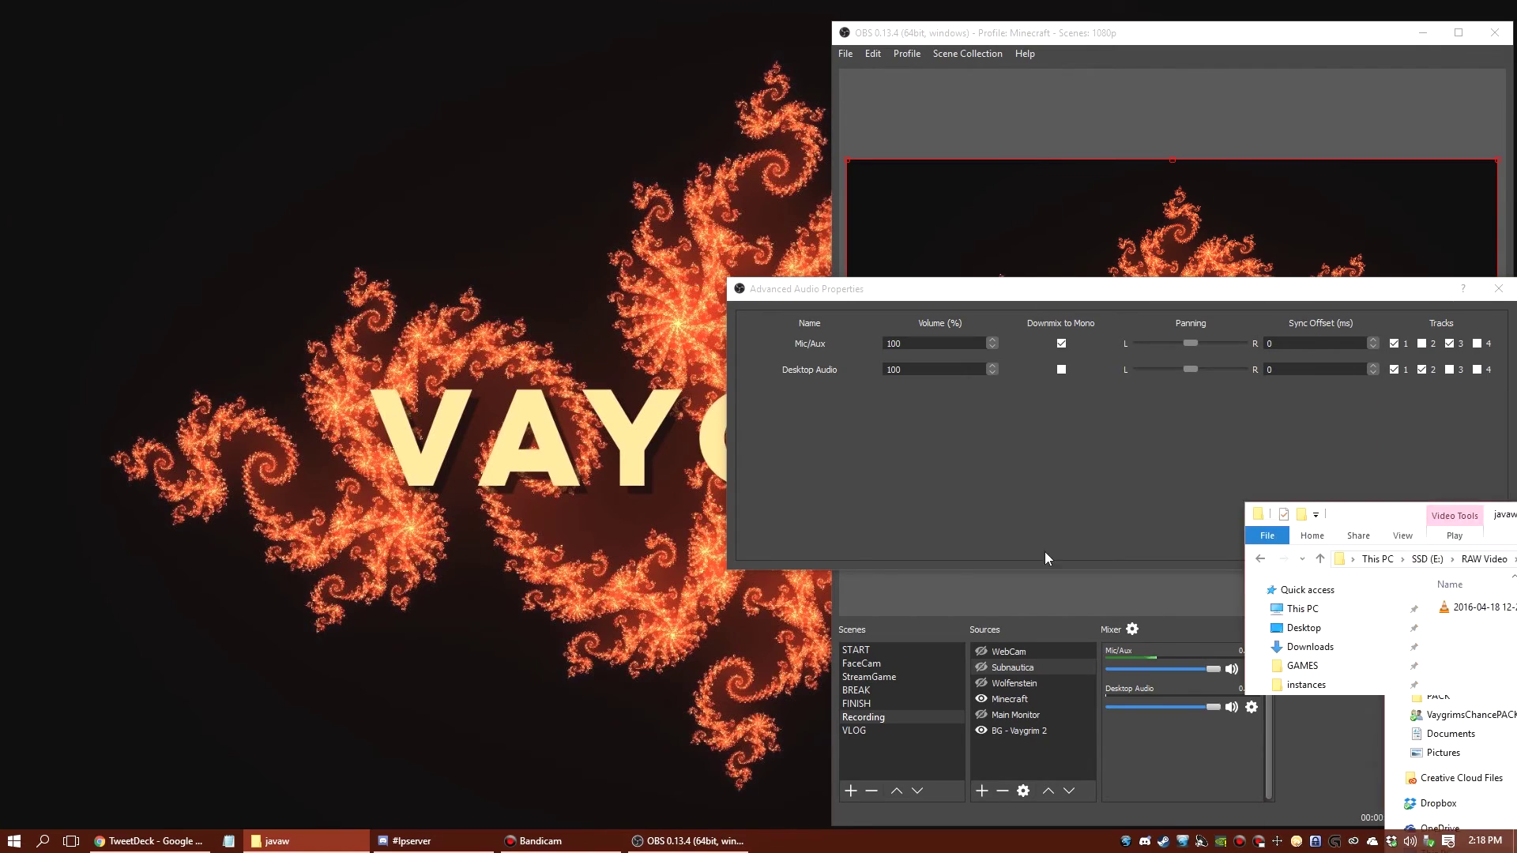
drag(1045, 558, 297, 34)
click(851, 412)
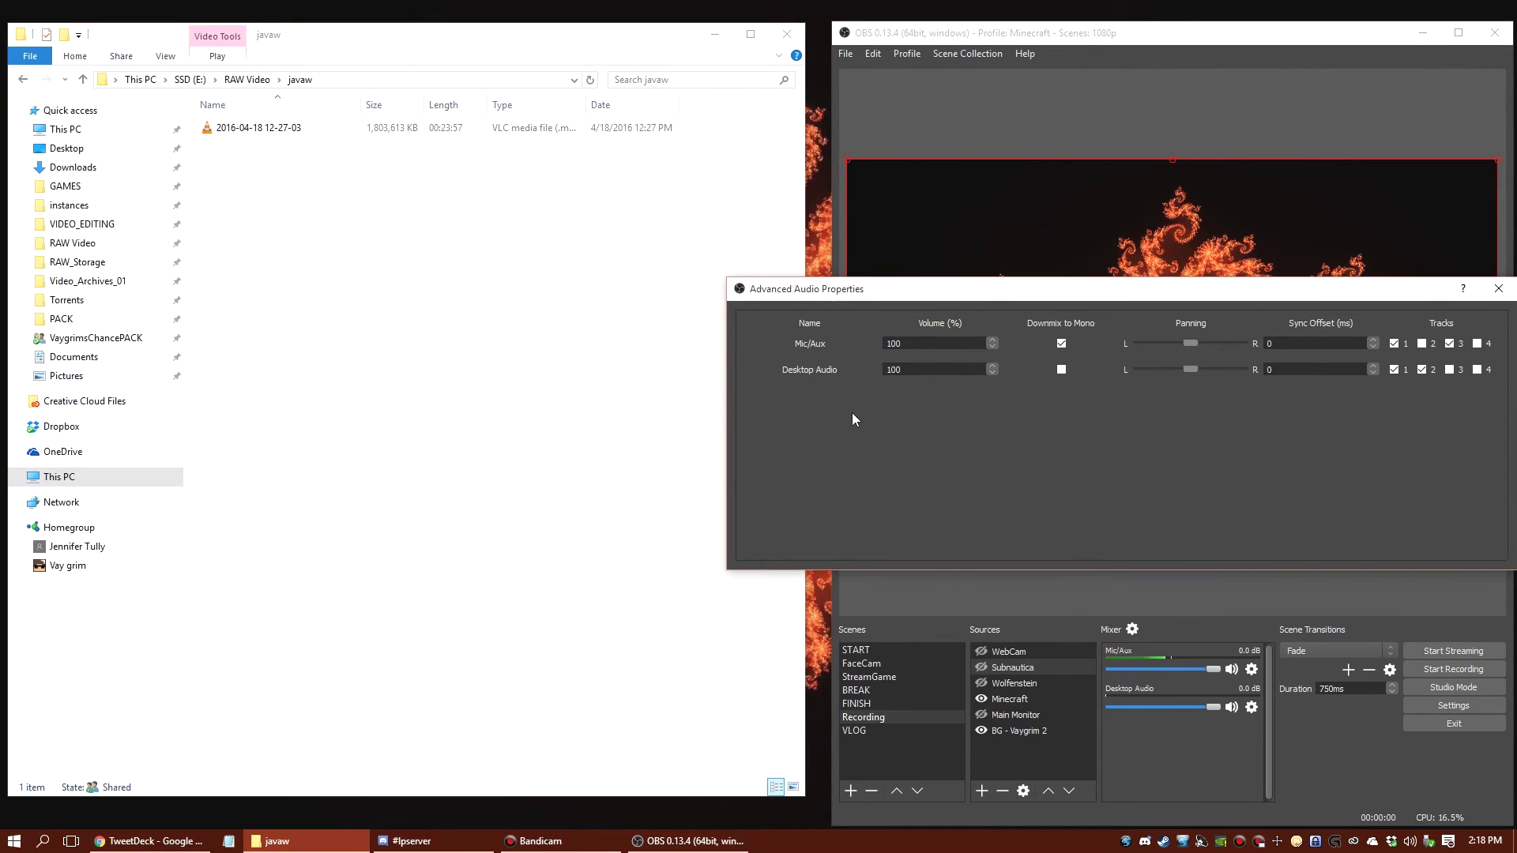
click(263, 131)
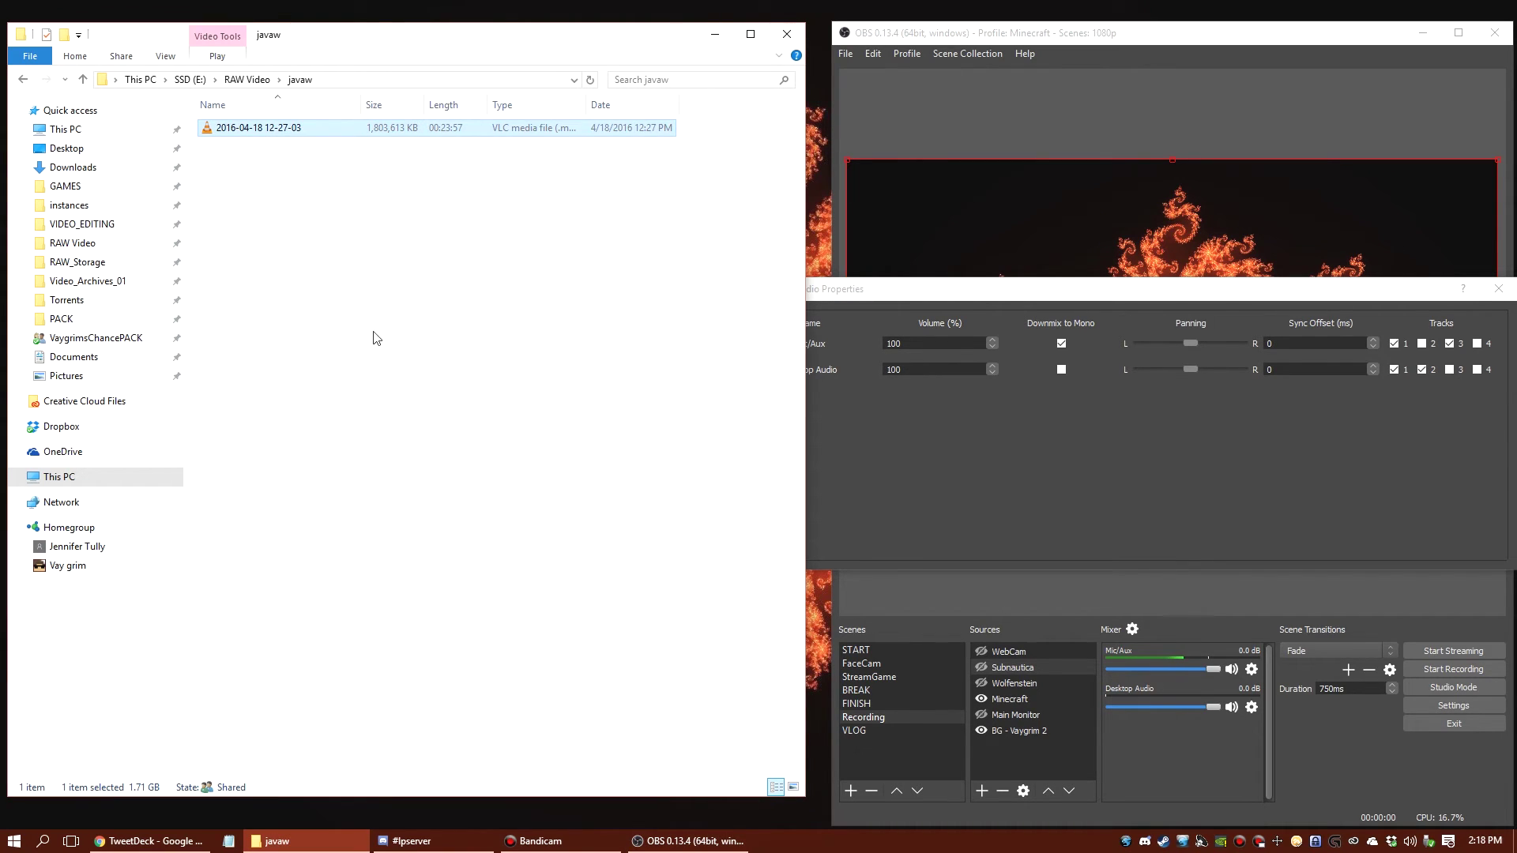
click(1078, 496)
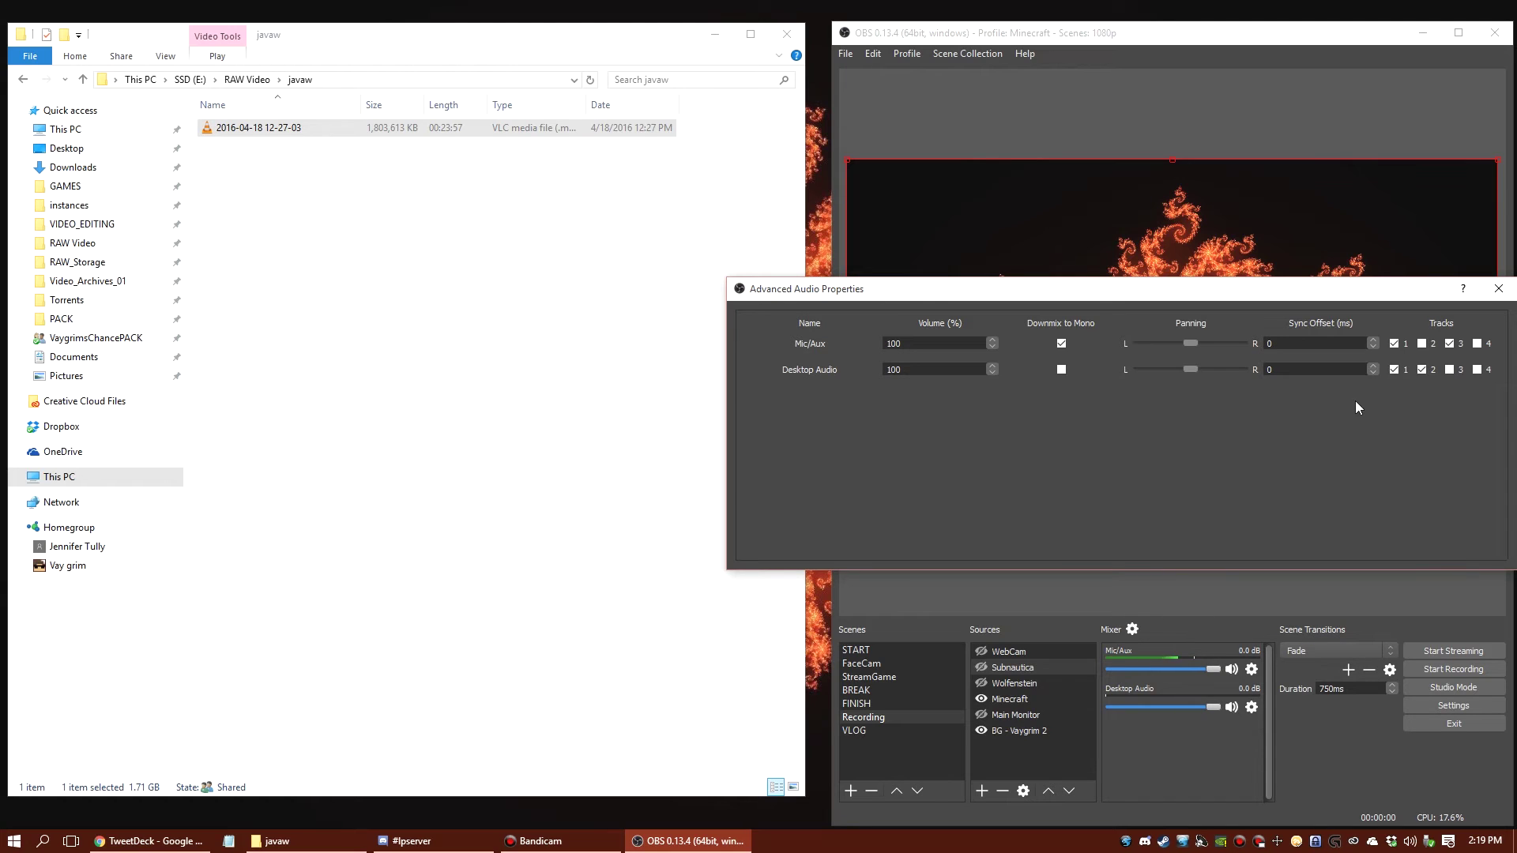
Step: Assign Desktop Audio to track 1 and close the Advanced Audio Properties window
drag(1253, 295, 1246, 277)
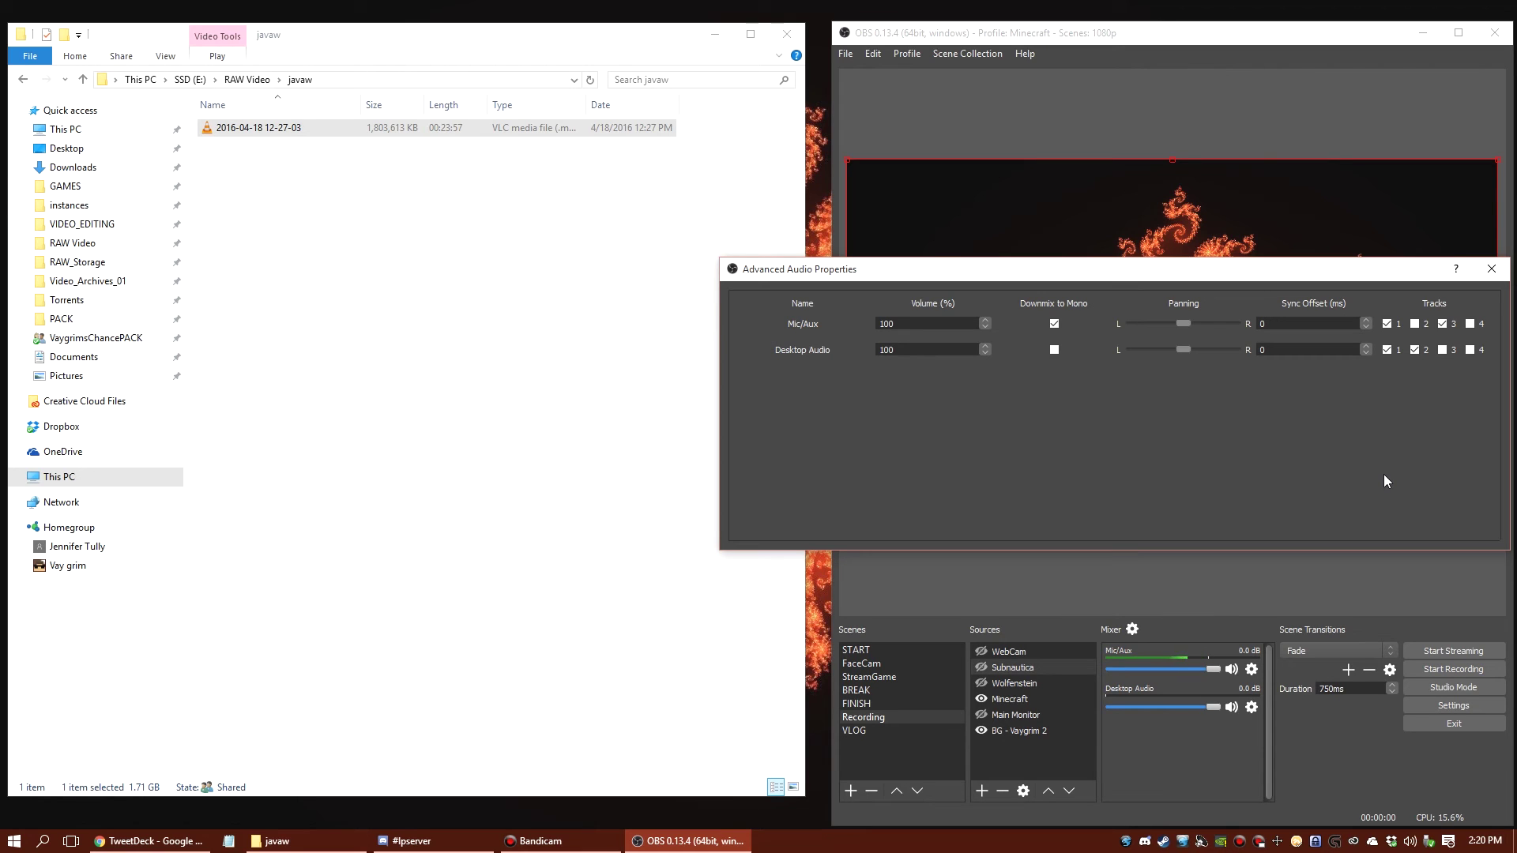
click(1386, 349)
click(1490, 269)
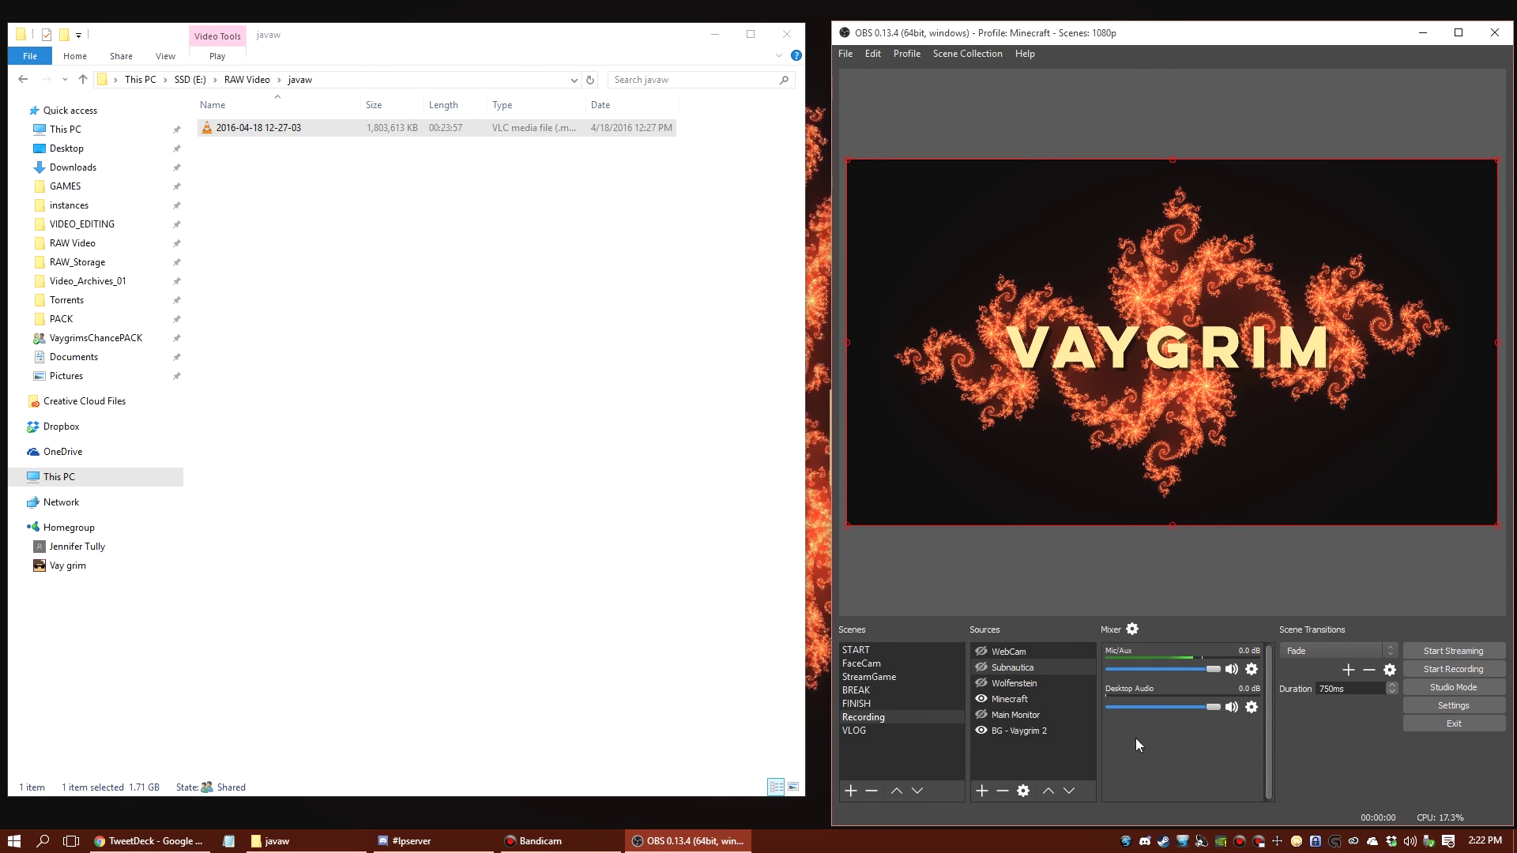
Step: Open Advanced Audio Properties to check track assignments: Mic/Aux on tracks 1 and 3, Desktop Audio on 1 and 2
click(1131, 630)
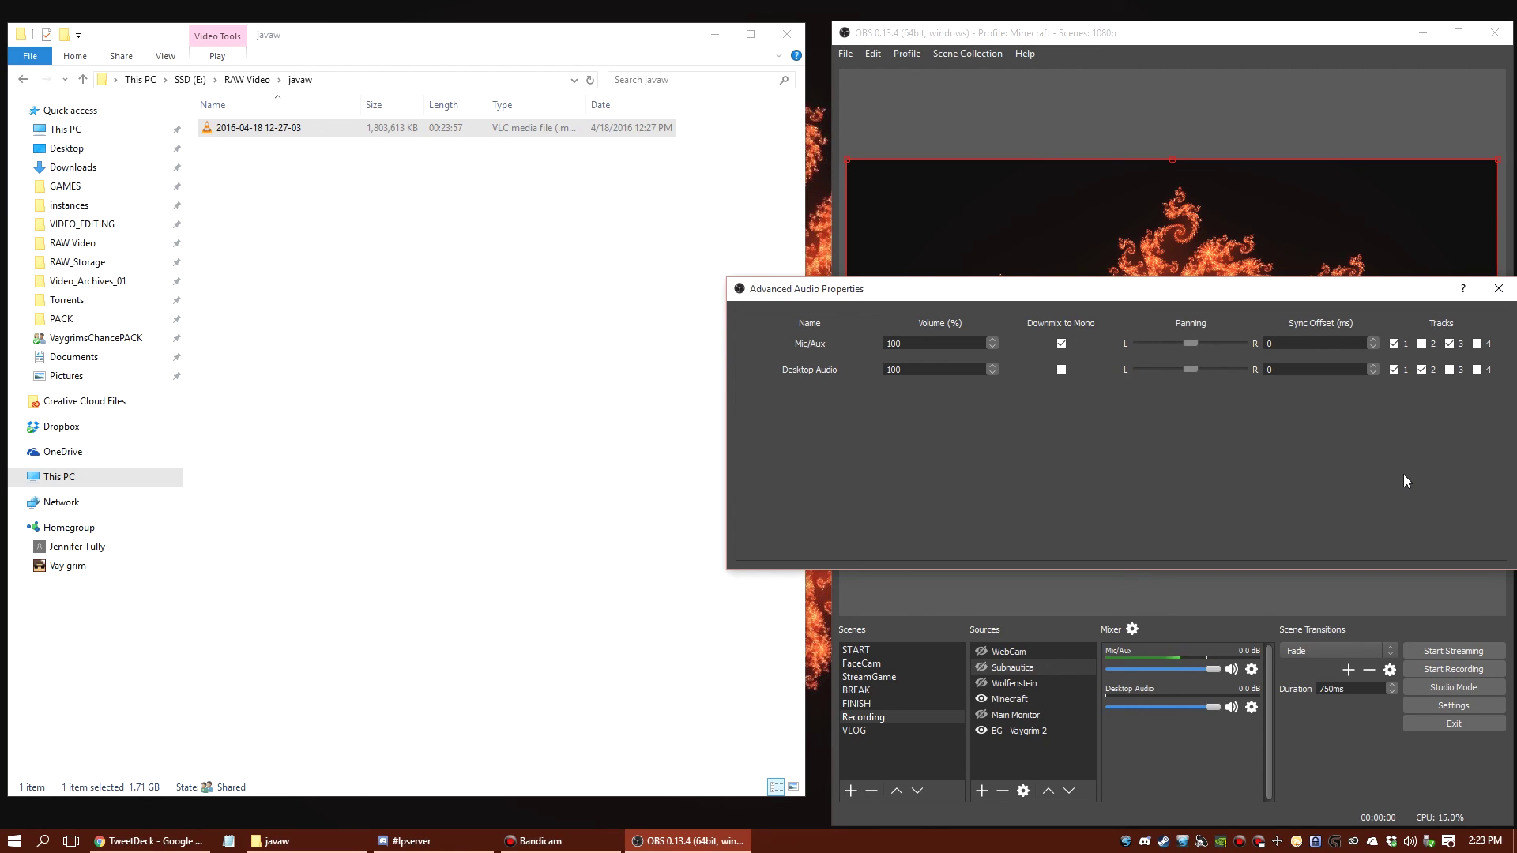
Step: Move the Advanced Audio Properties window left and close the File Explorer window holding the recording
drag(1236, 289, 997, 294)
click(787, 34)
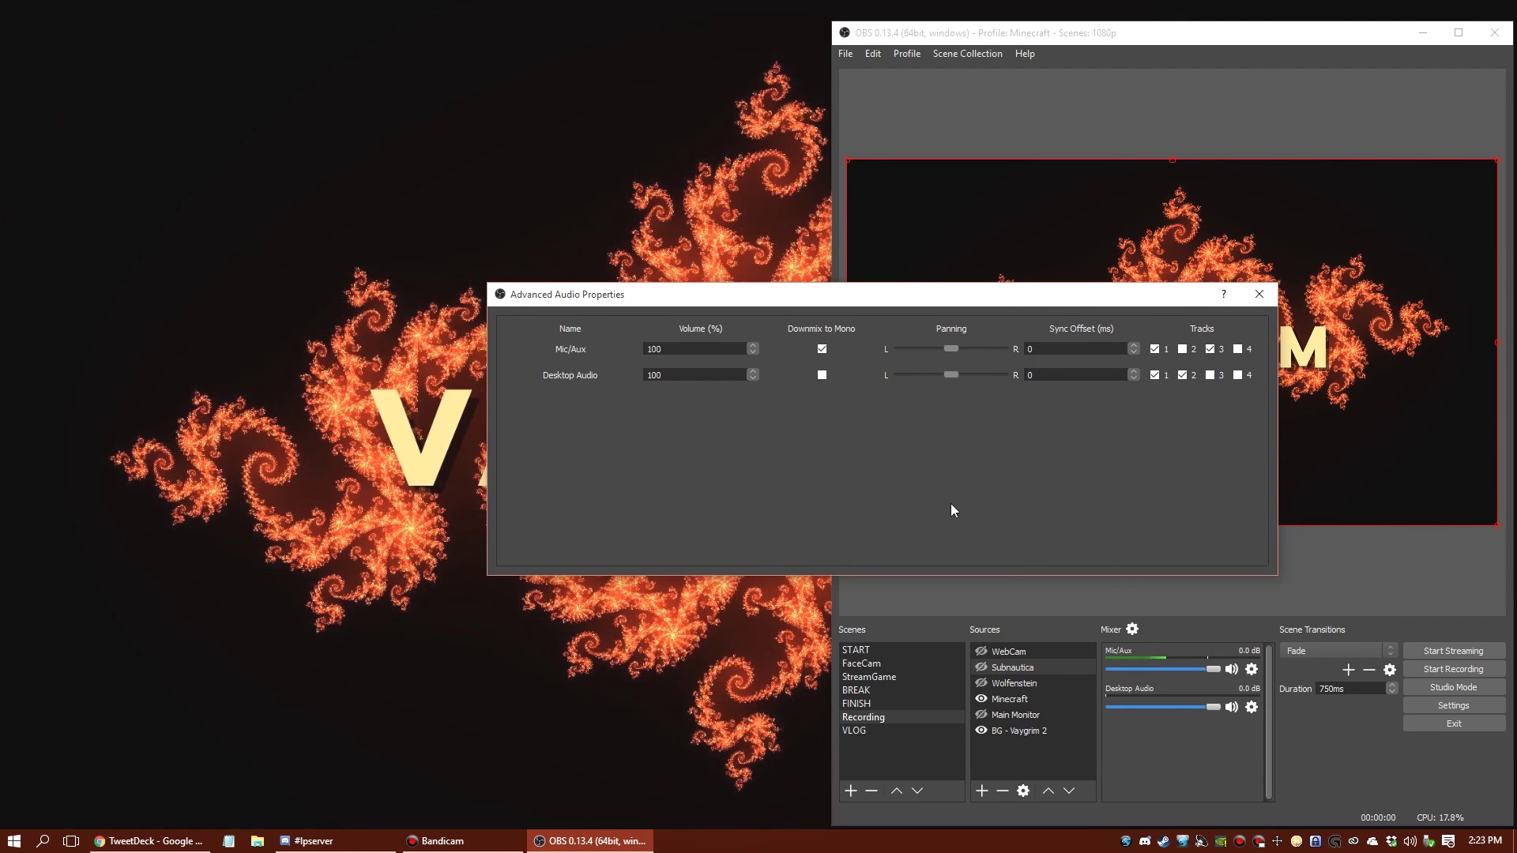